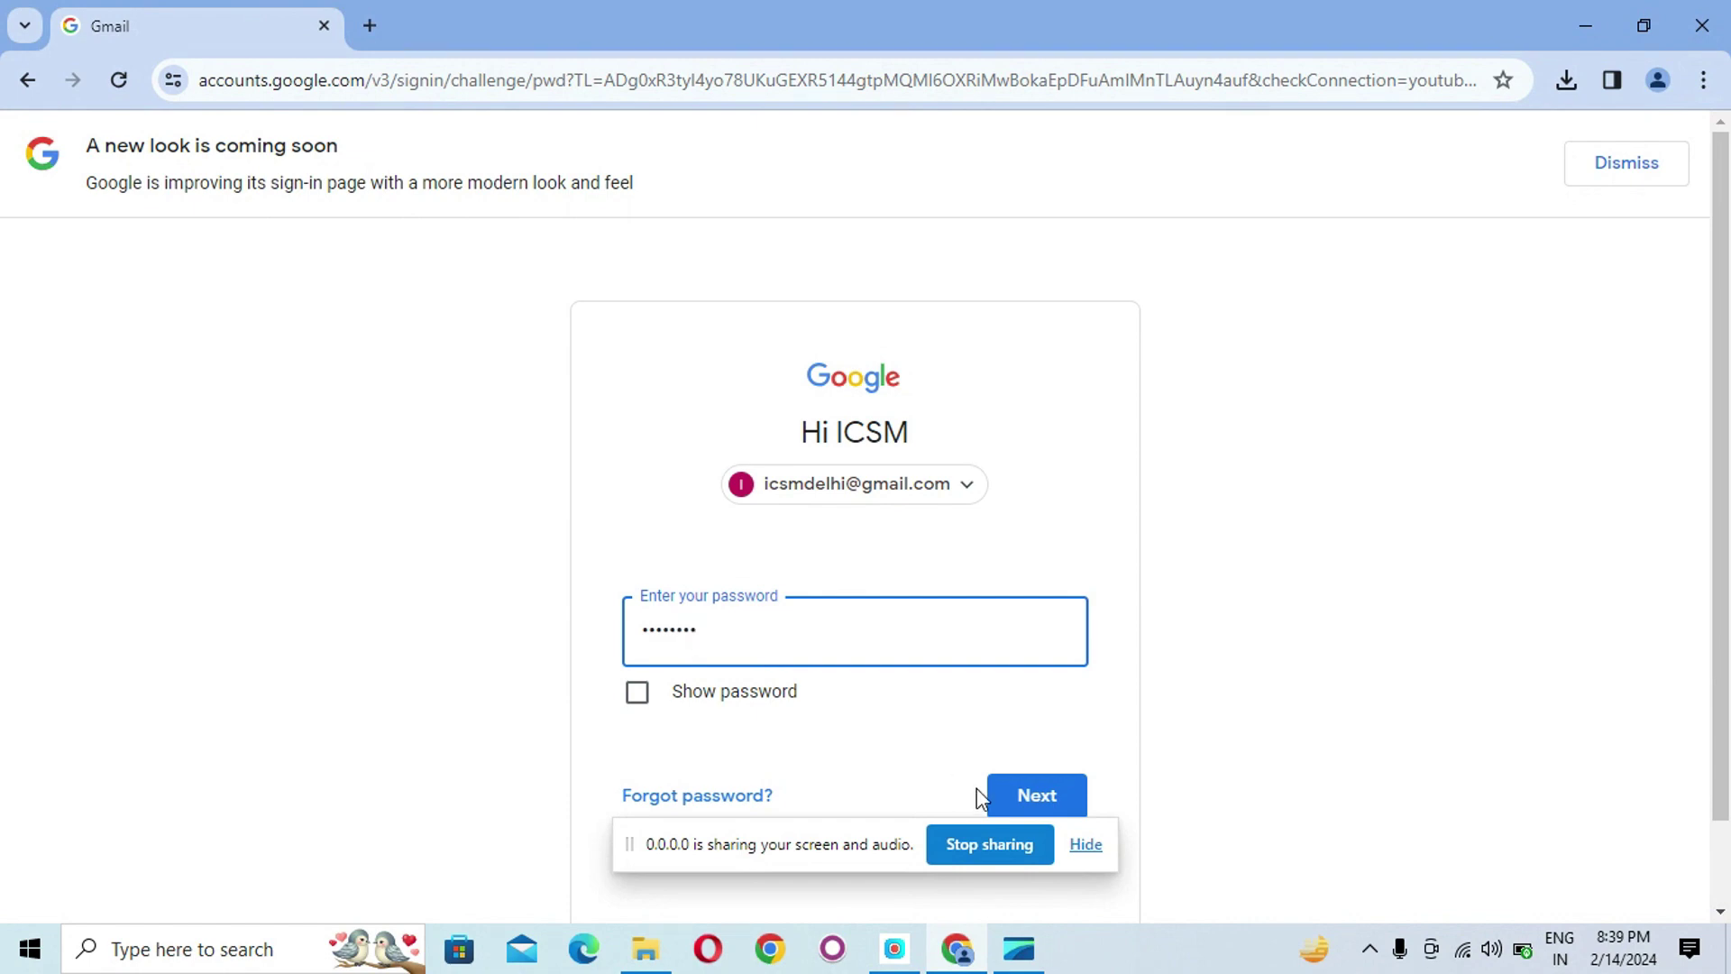
Finish signing in to the account and start a new message addressed to the suggested contact matching "ics".
{"action": "left_click", "coordinate": [1009, 797]}
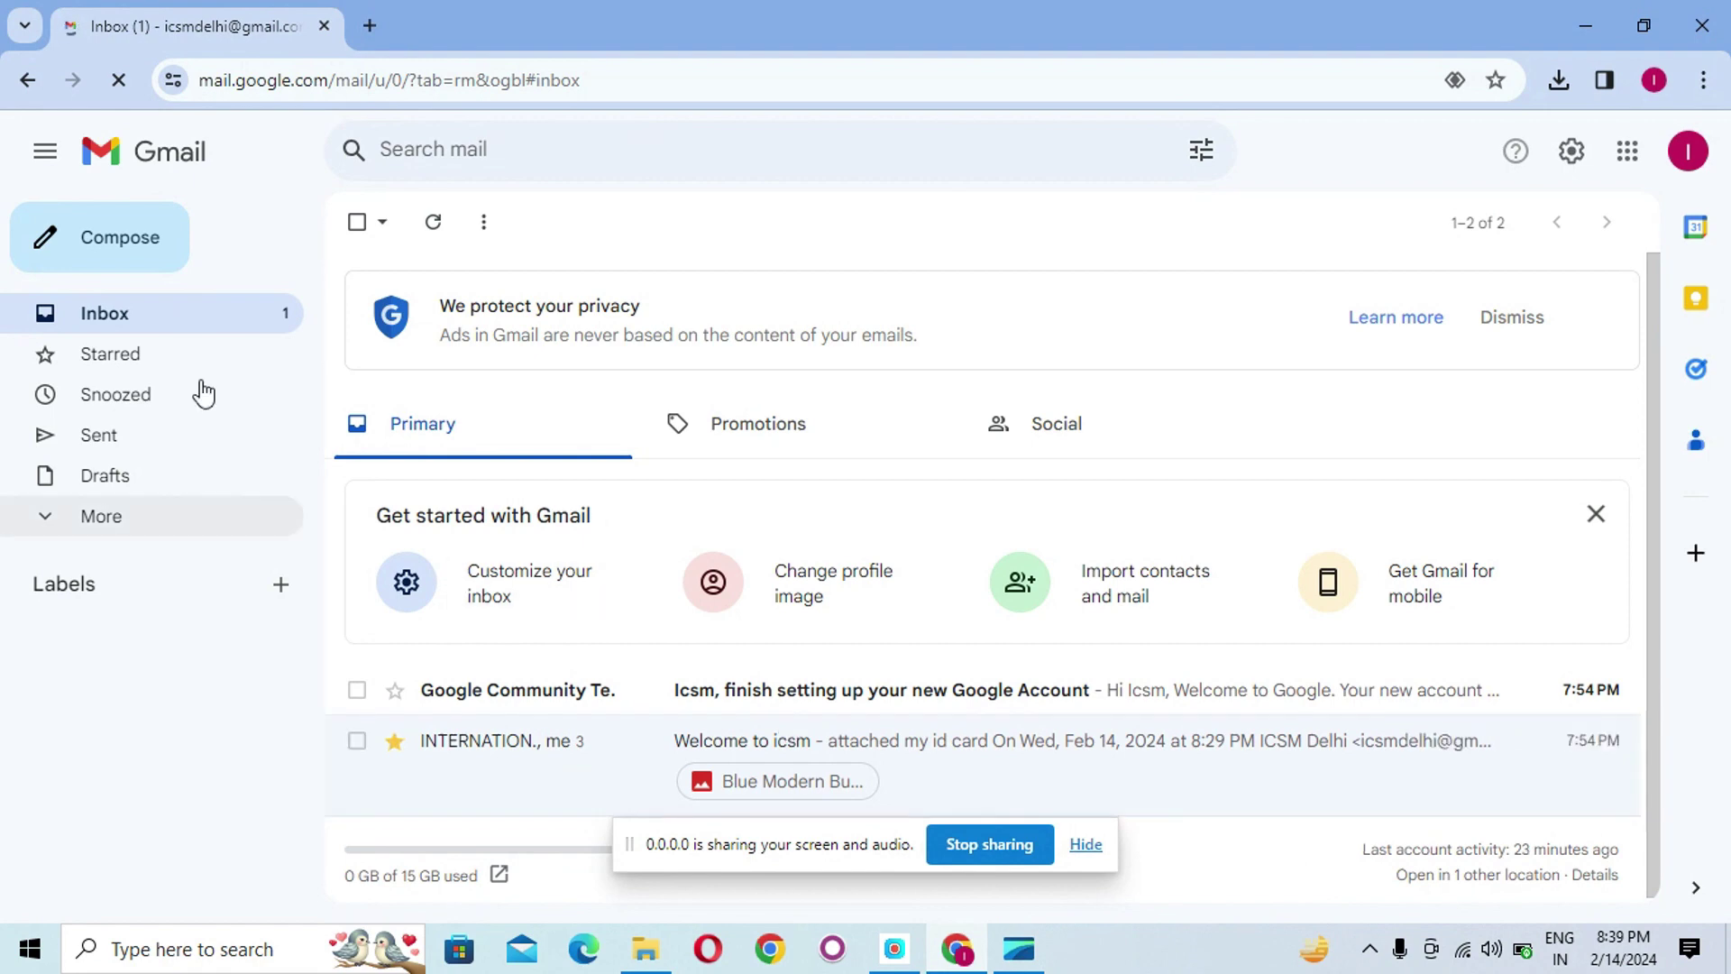
{"action": "left_click", "coordinate": [140, 242]}
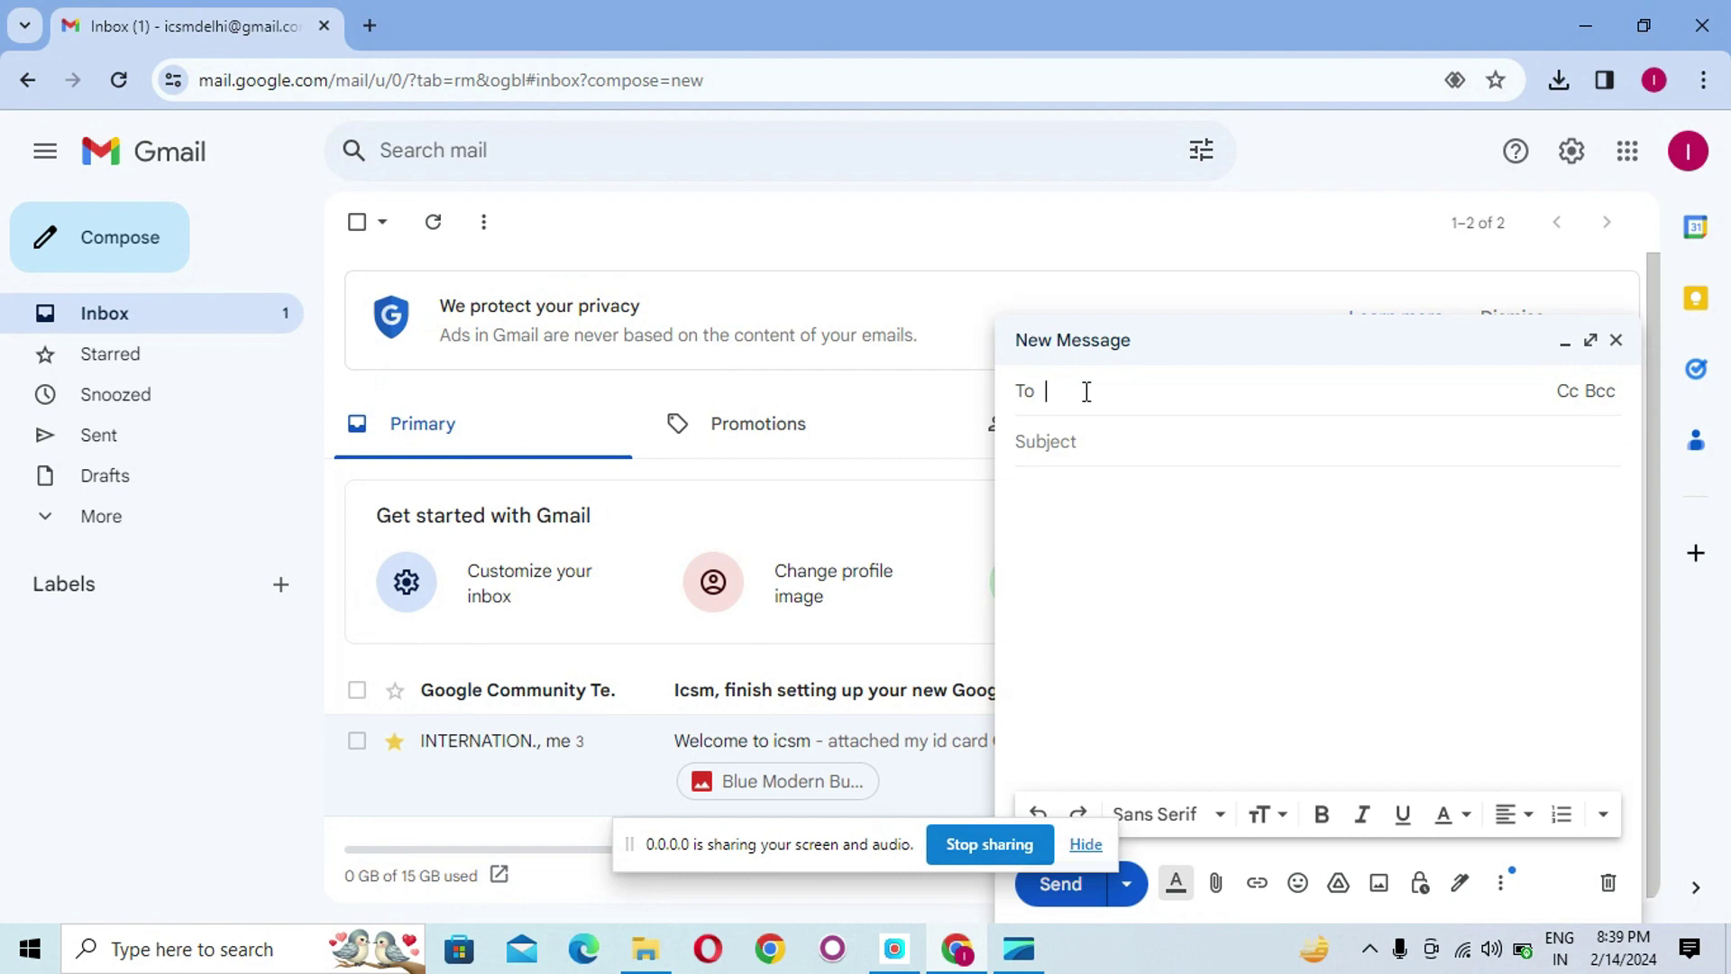
{"action": "type", "text": "ics"}
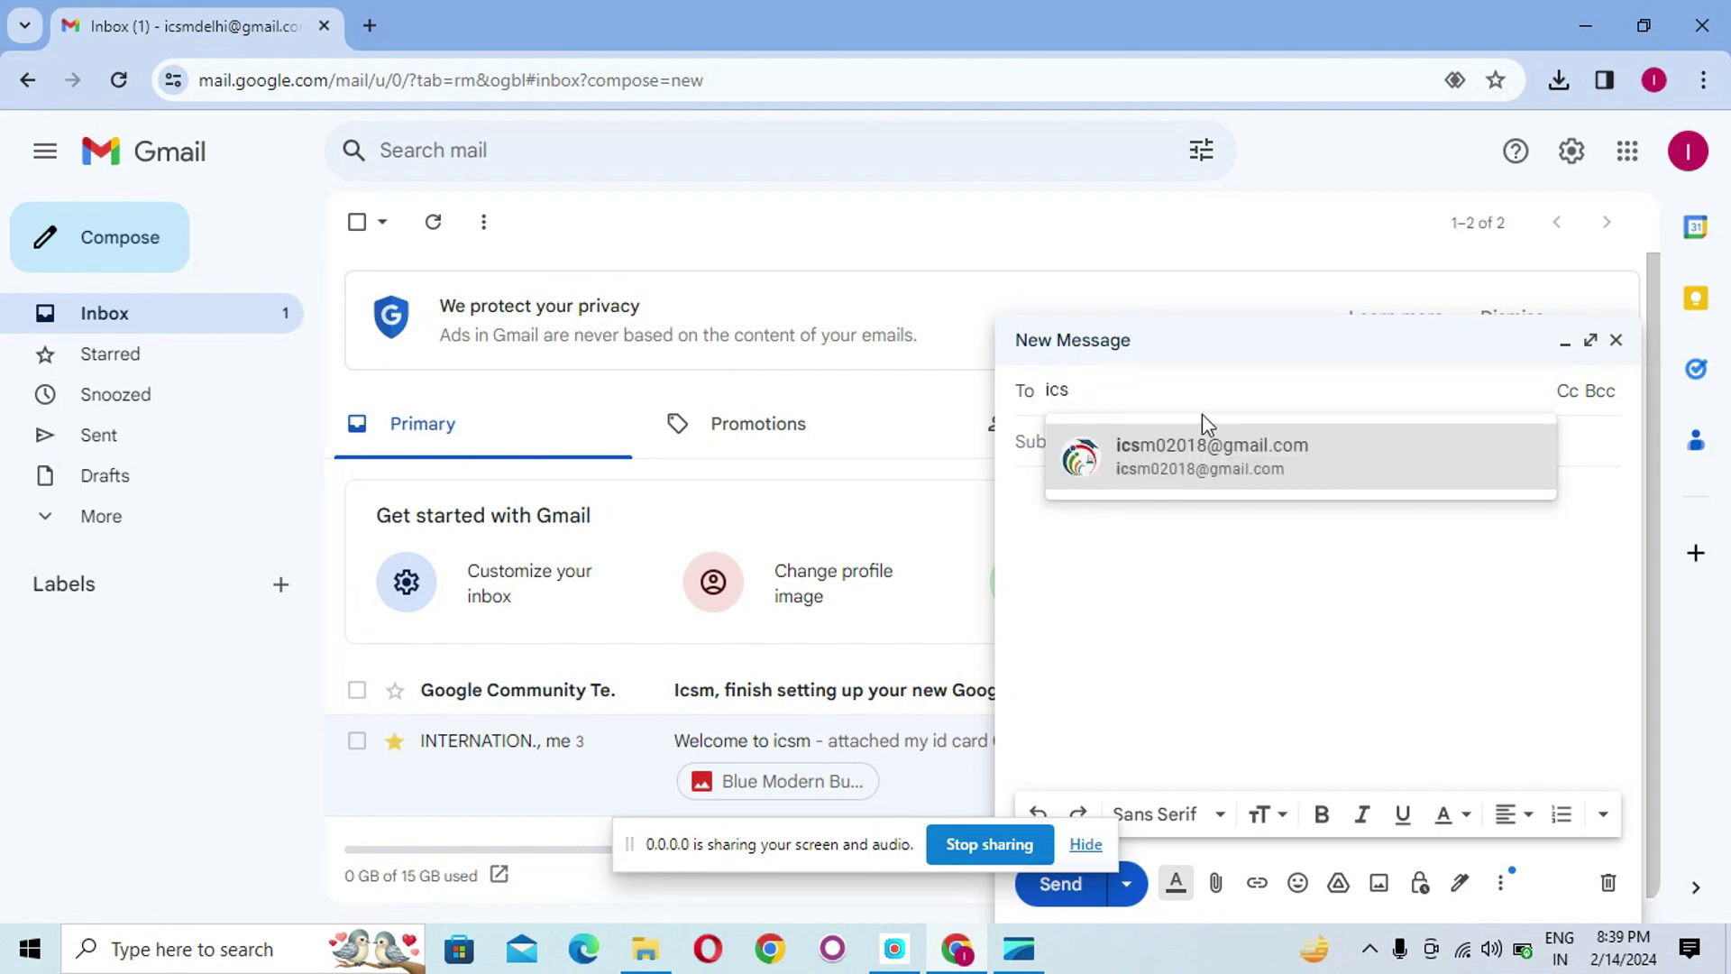
{"action": "left_click", "coordinate": [1217, 457]}
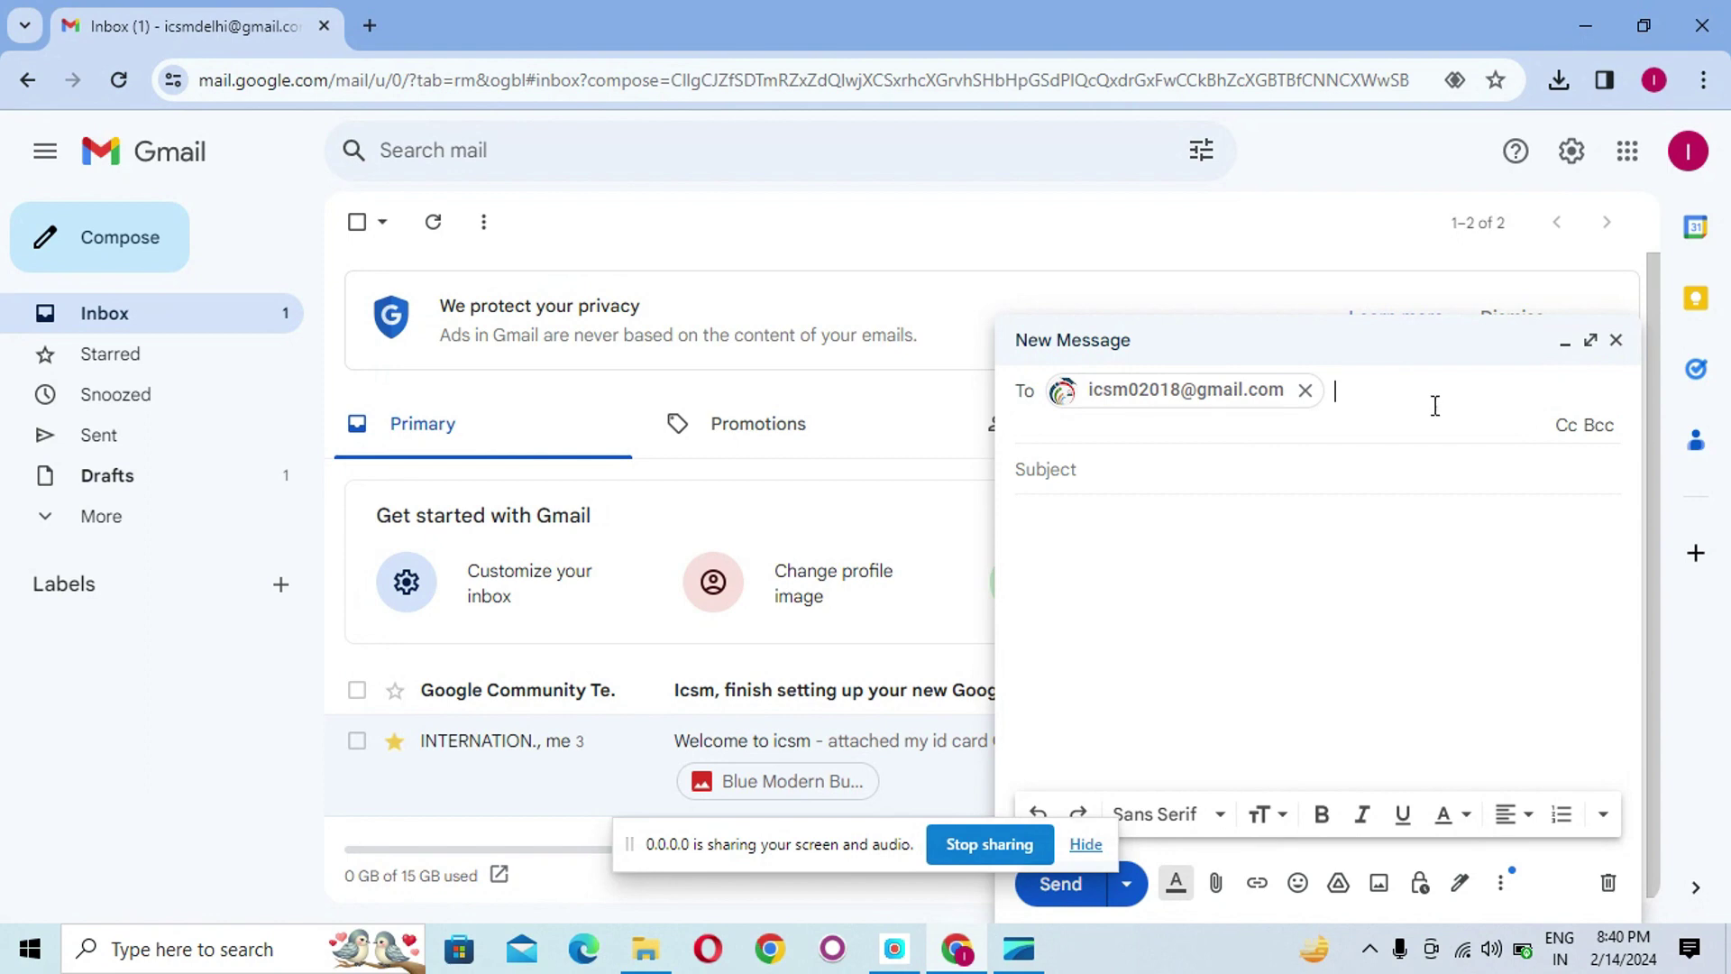
Add the second suggested contact's e-mail address as a Cc recipient of the new message.
{"action": "left_click", "coordinate": [1565, 425]}
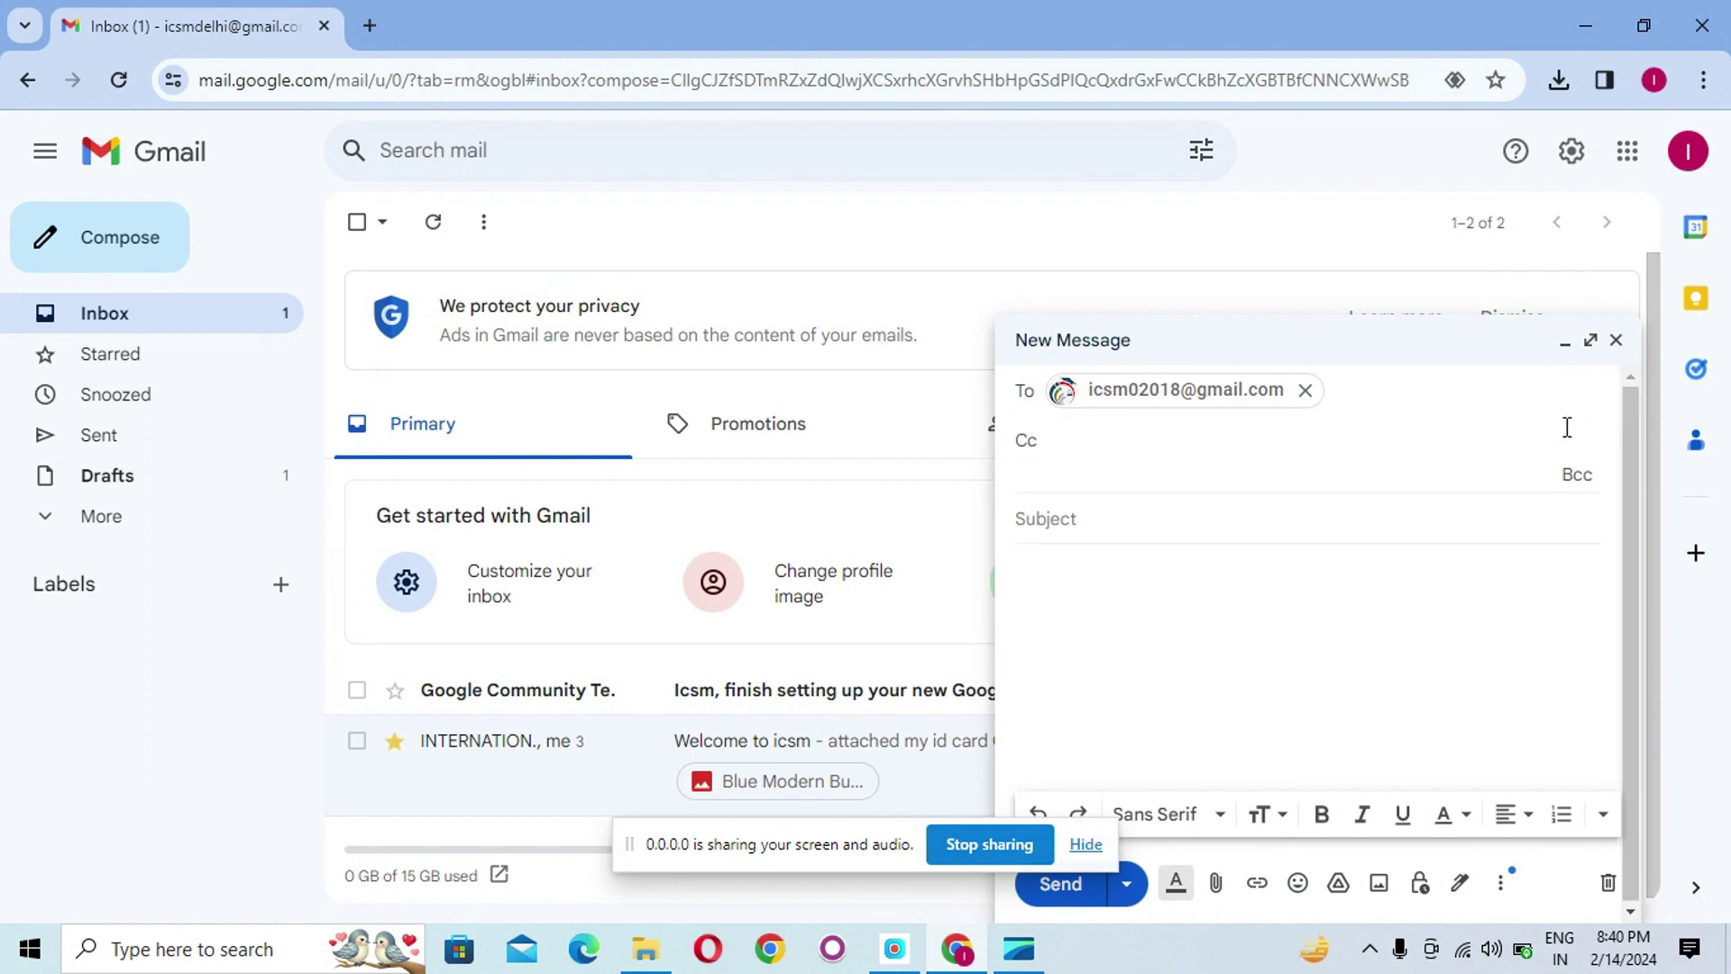
{"action": "type", "text": "kashif"}
{"action": "left_click", "coordinate": [1212, 521]}
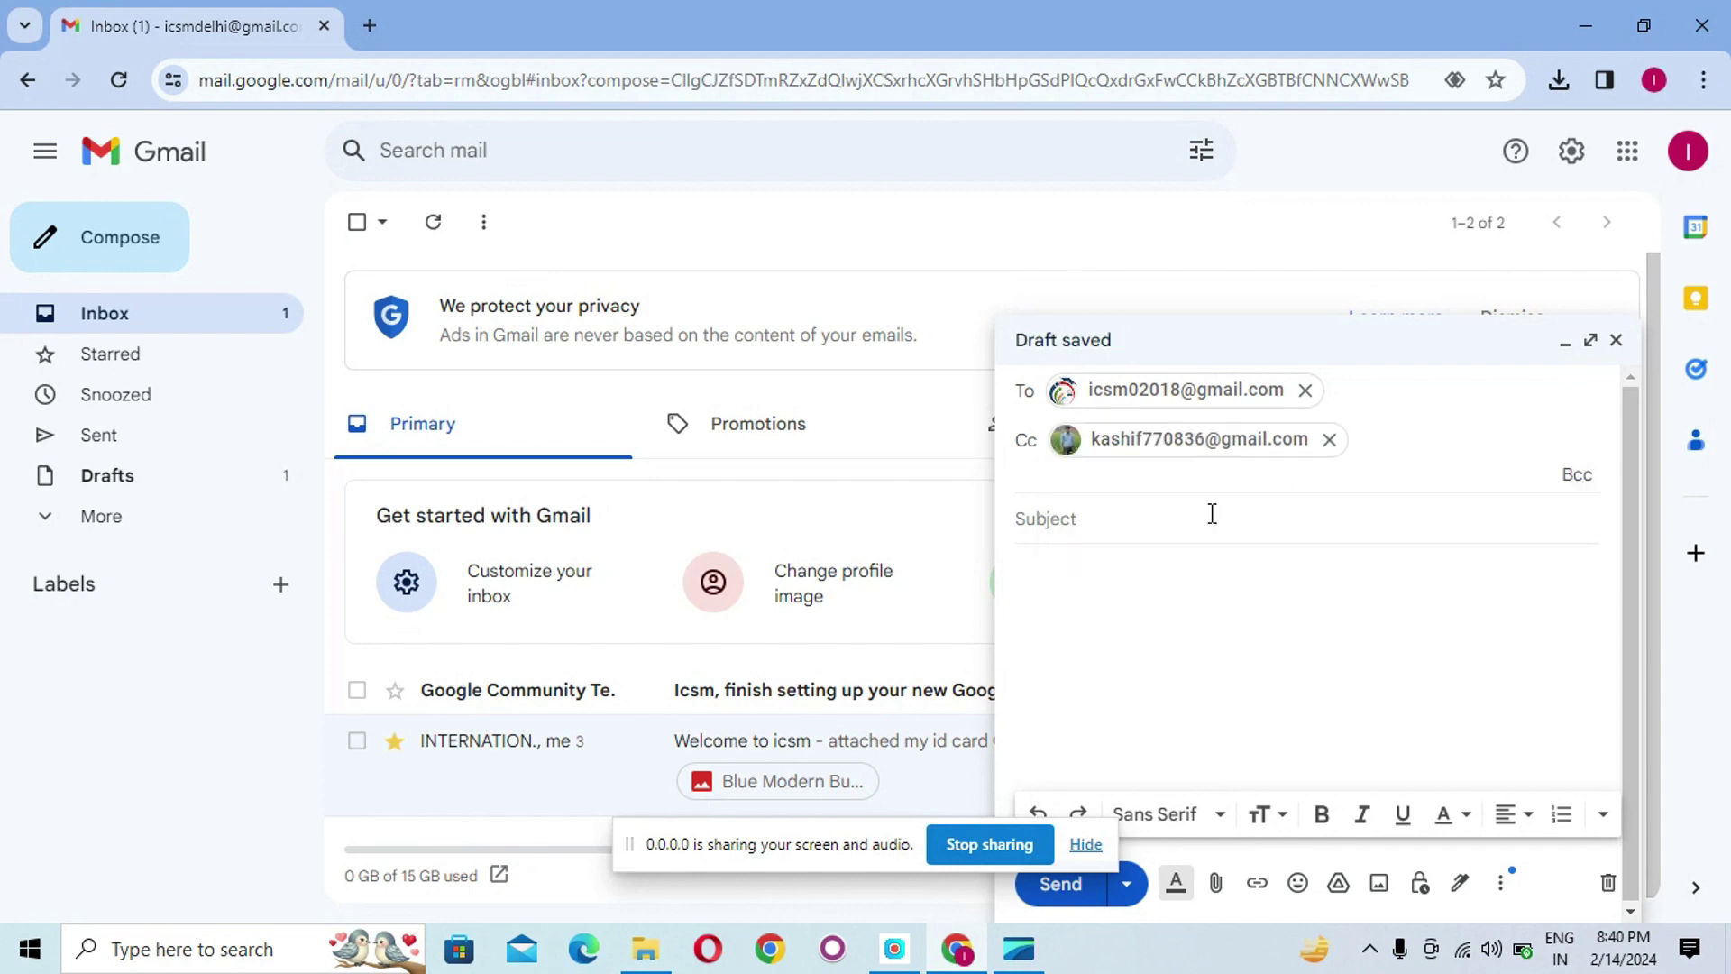
Add both suggested contacts' e-mail addresses as Bcc recipients of the message.
{"action": "left_click", "coordinate": [1572, 477]}
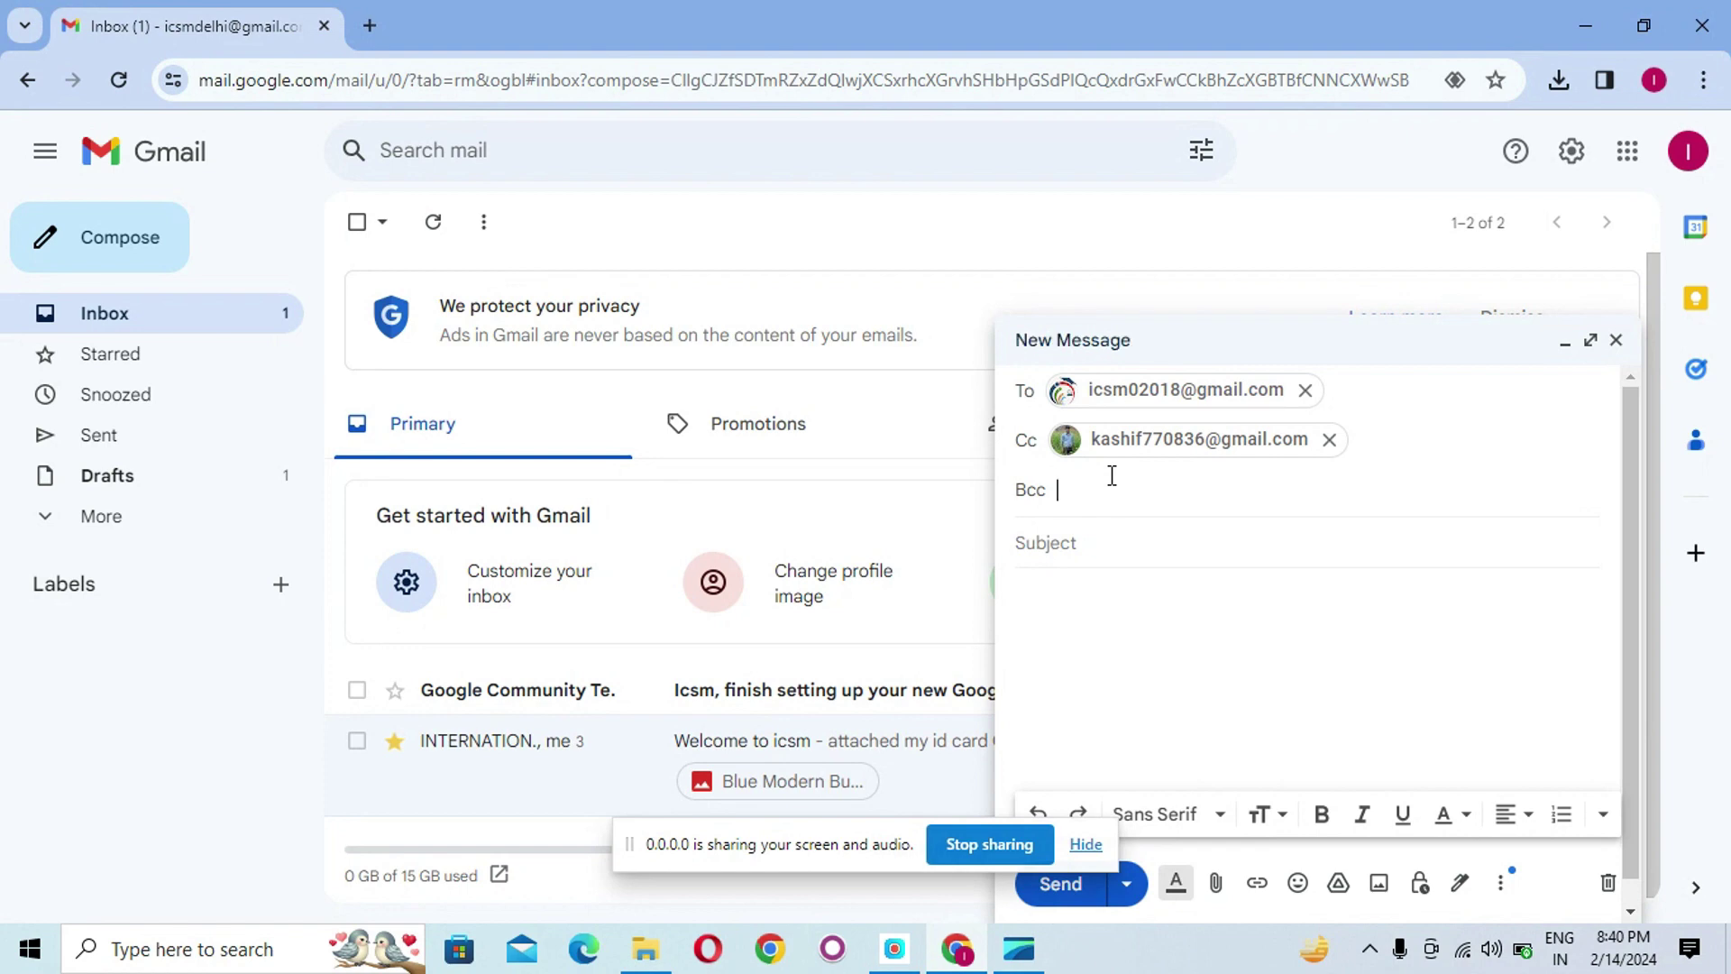
{"action": "type", "text": "ics"}
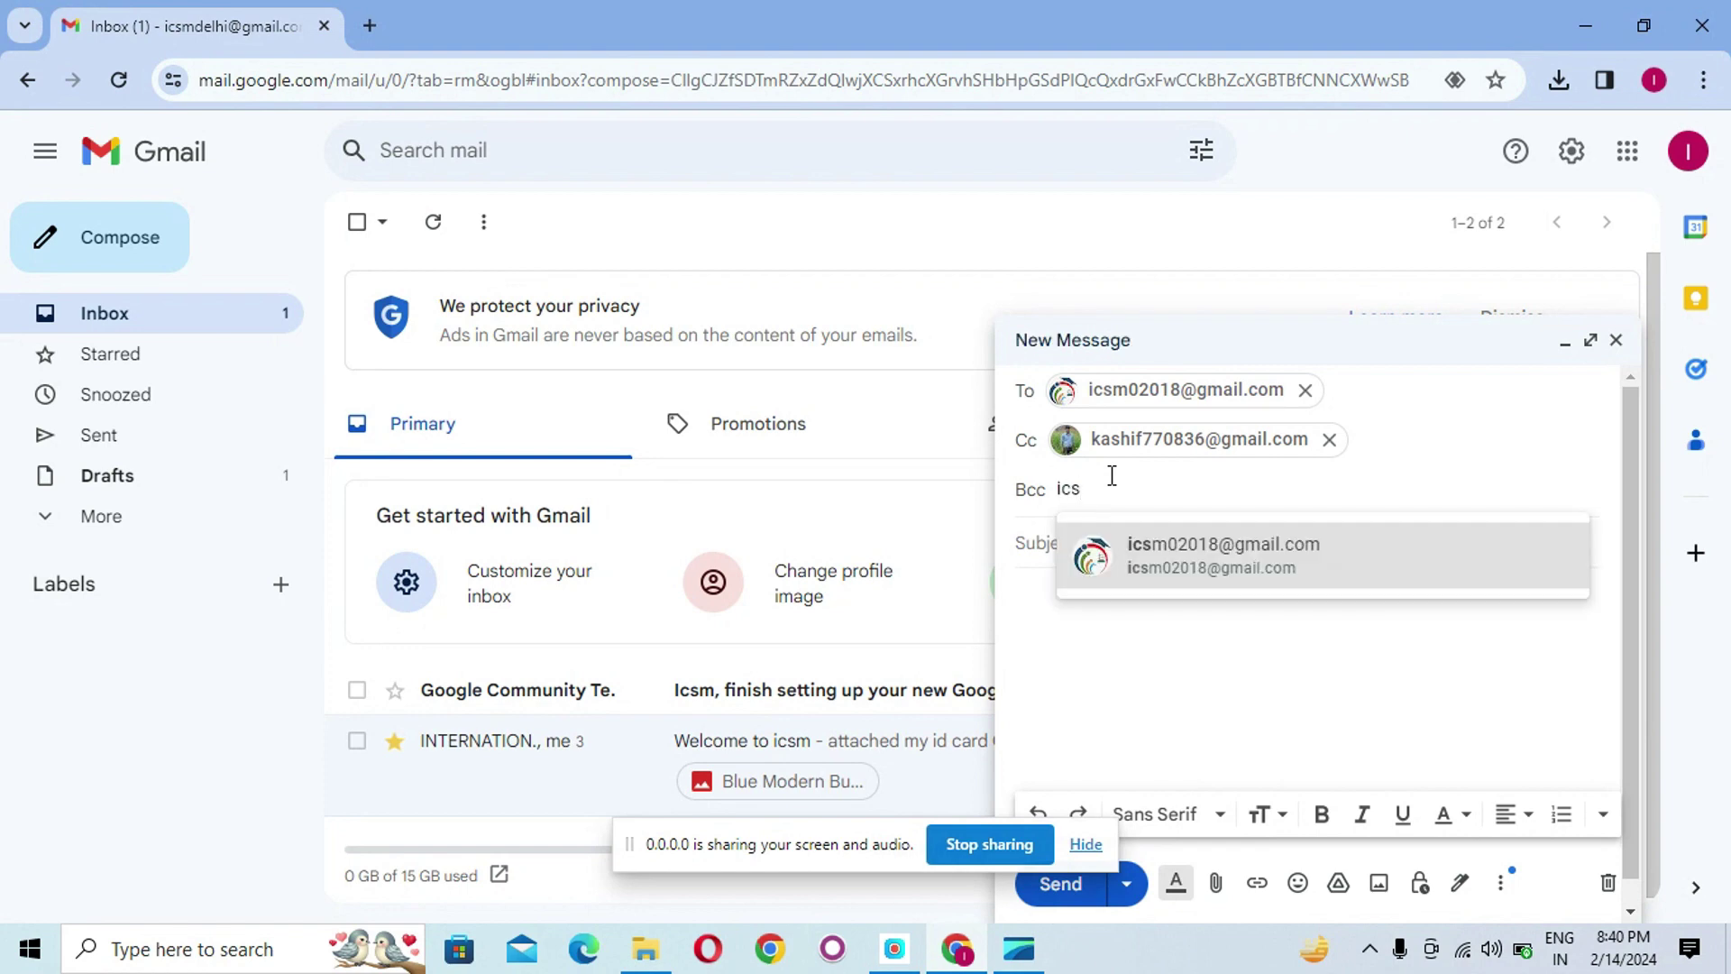
{"action": "left_click", "coordinate": [1261, 568]}
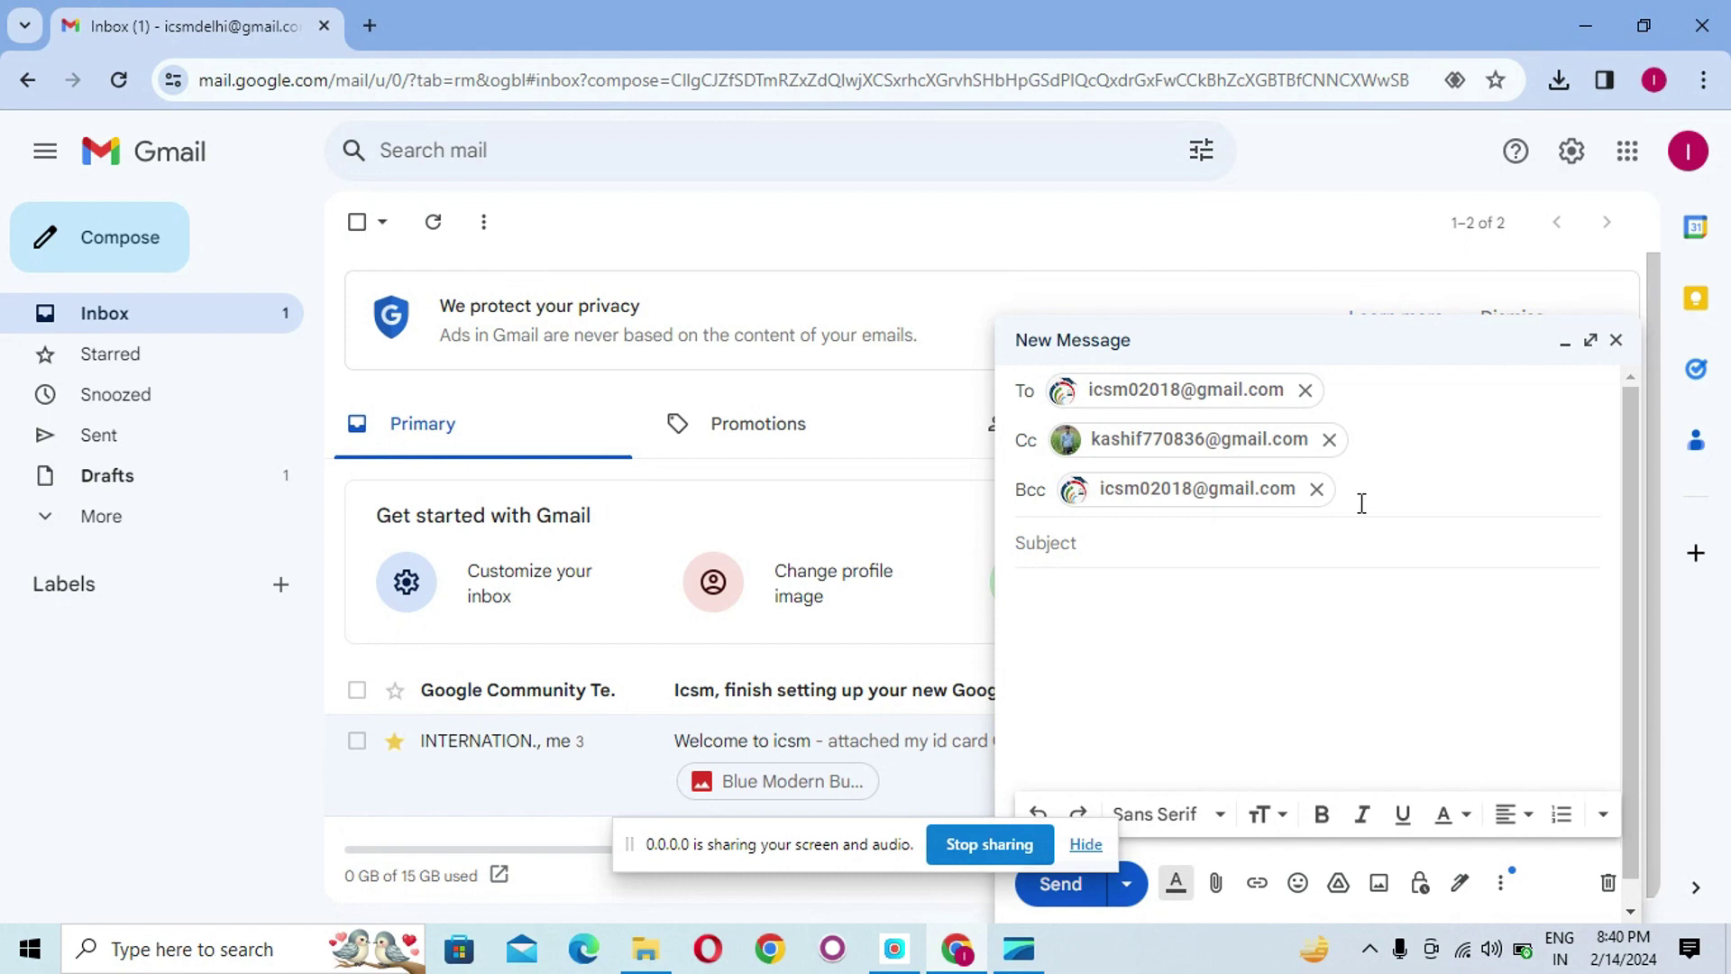
{"action": "type", "text": "icsm"}
{"action": "key", "text": "BackSpace"}
{"action": "key", "text": "BackSpace"}
{"action": "key", "text": "BackSpace"}
{"action": "key", "text": "BackSpace"}
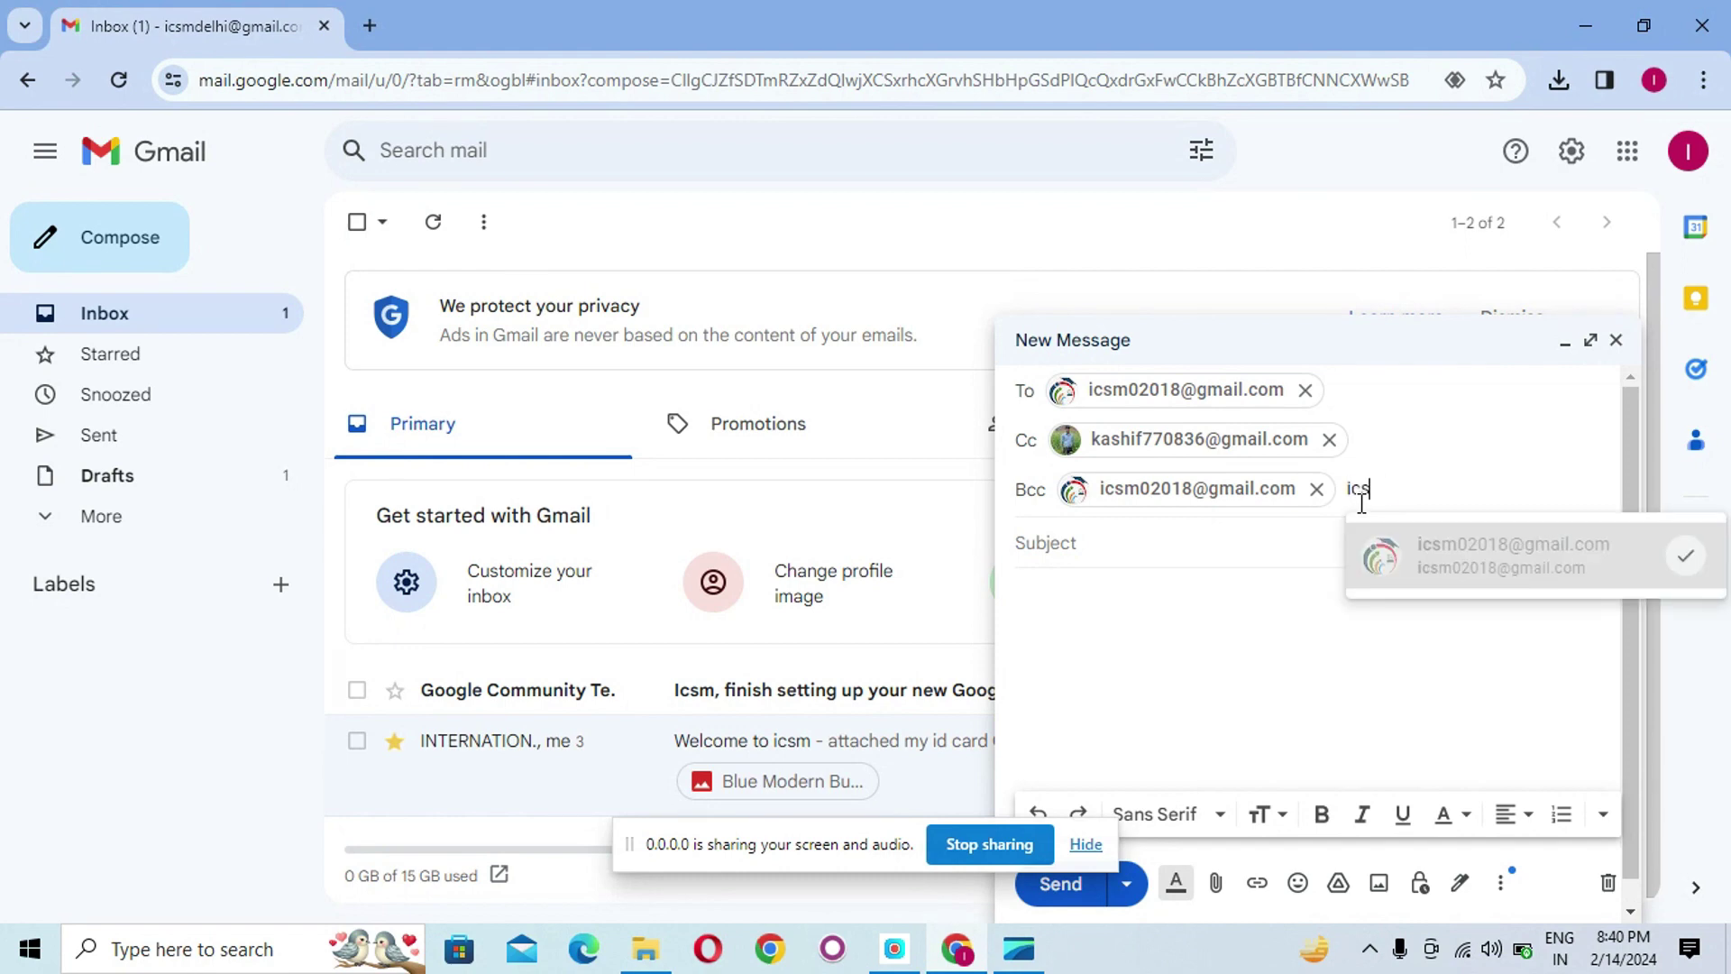
{"action": "type", "text": "ka"}
{"action": "left_click", "coordinate": [1435, 551]}
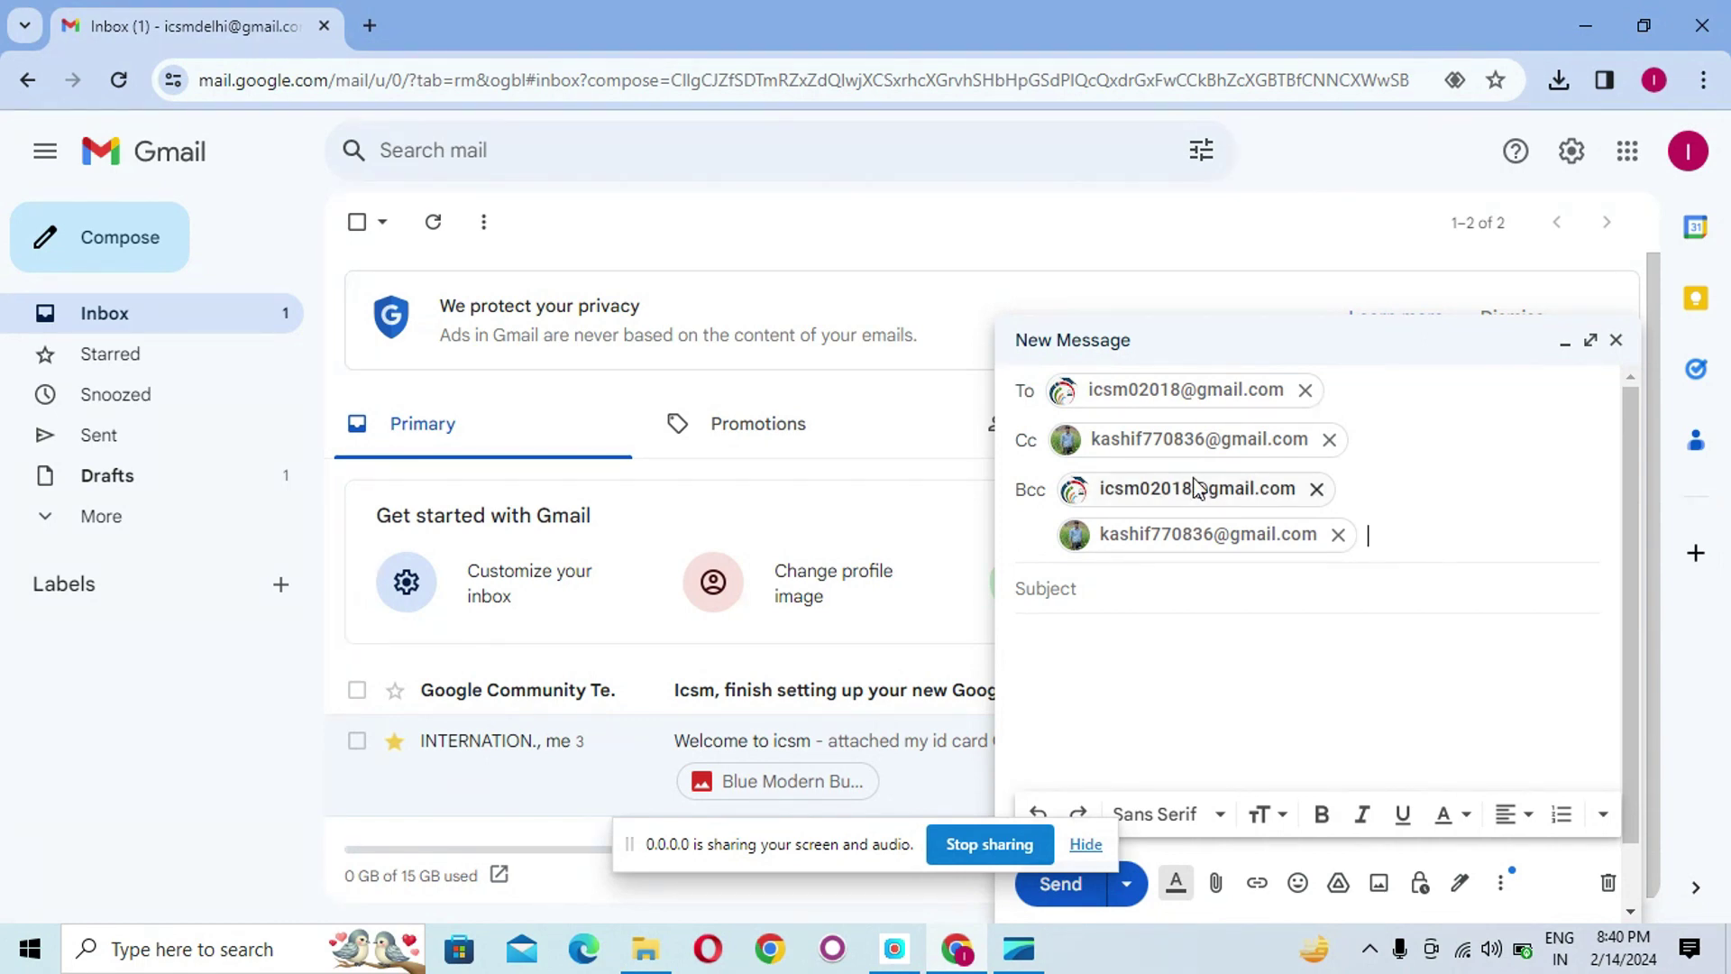
Set the message subject to "Bulk Mail test" and place the cursor in the message body.
{"action": "left_click", "coordinate": [1164, 586]}
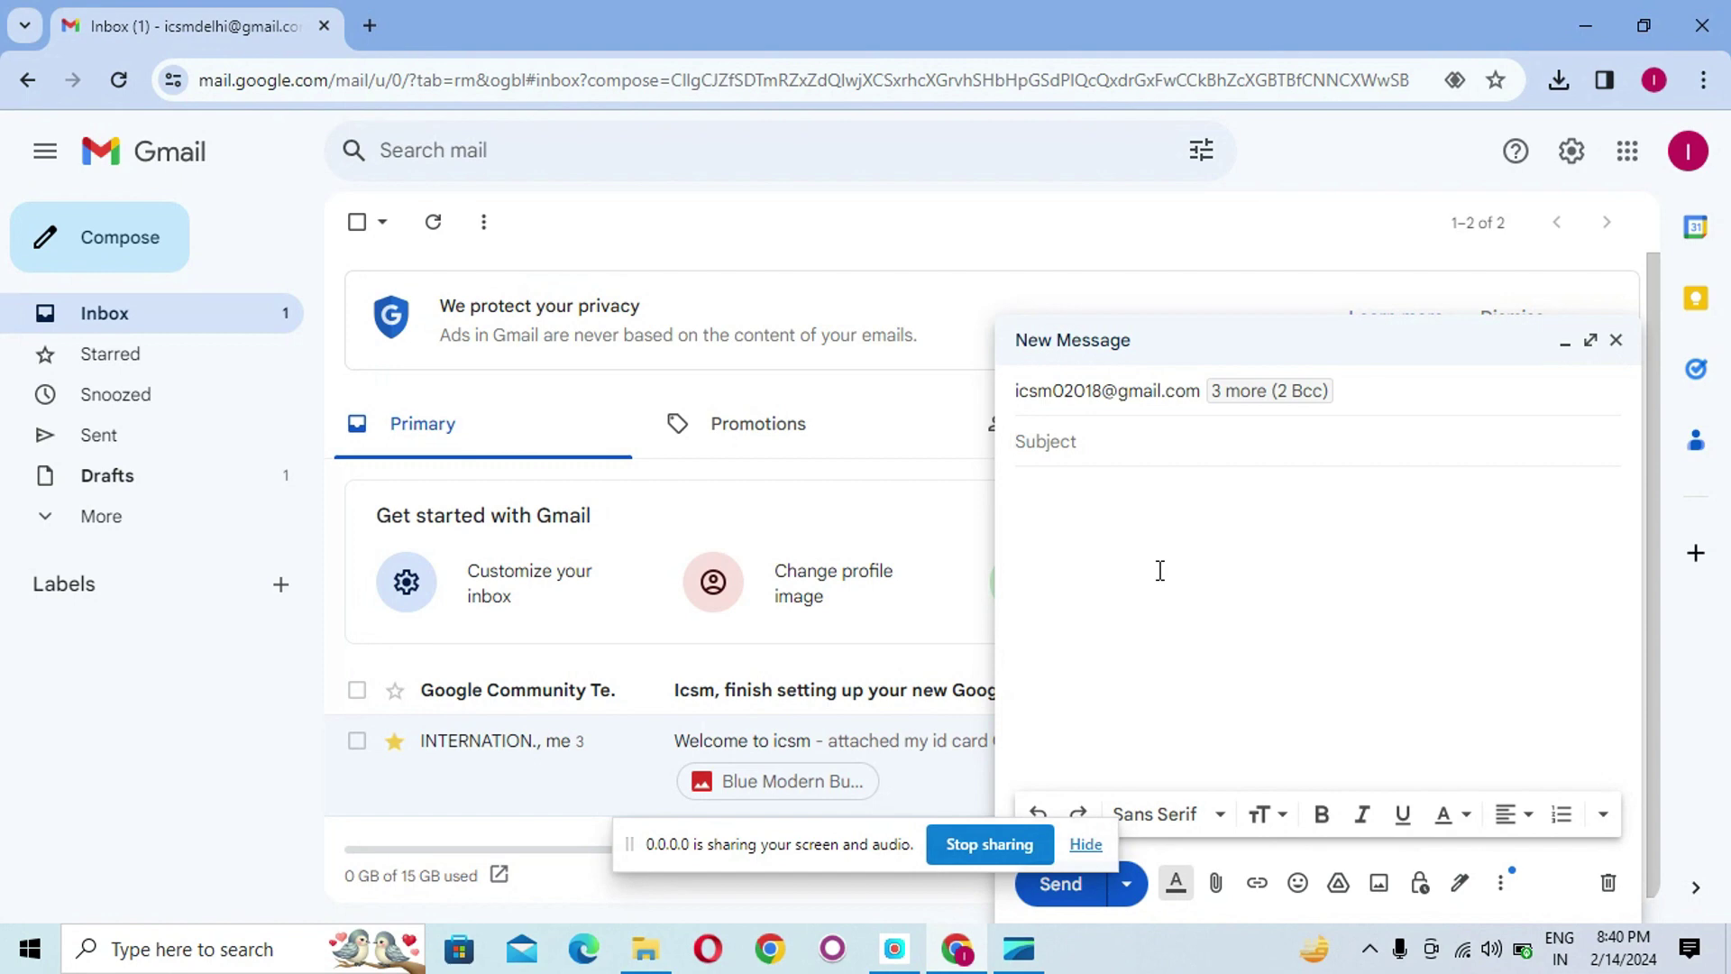
{"action": "type", "text": "T"}
{"action": "key", "text": "BackSpace"}
{"action": "type", "text": "Bulk Mail test"}
{"action": "left_click", "coordinate": [1161, 571]}
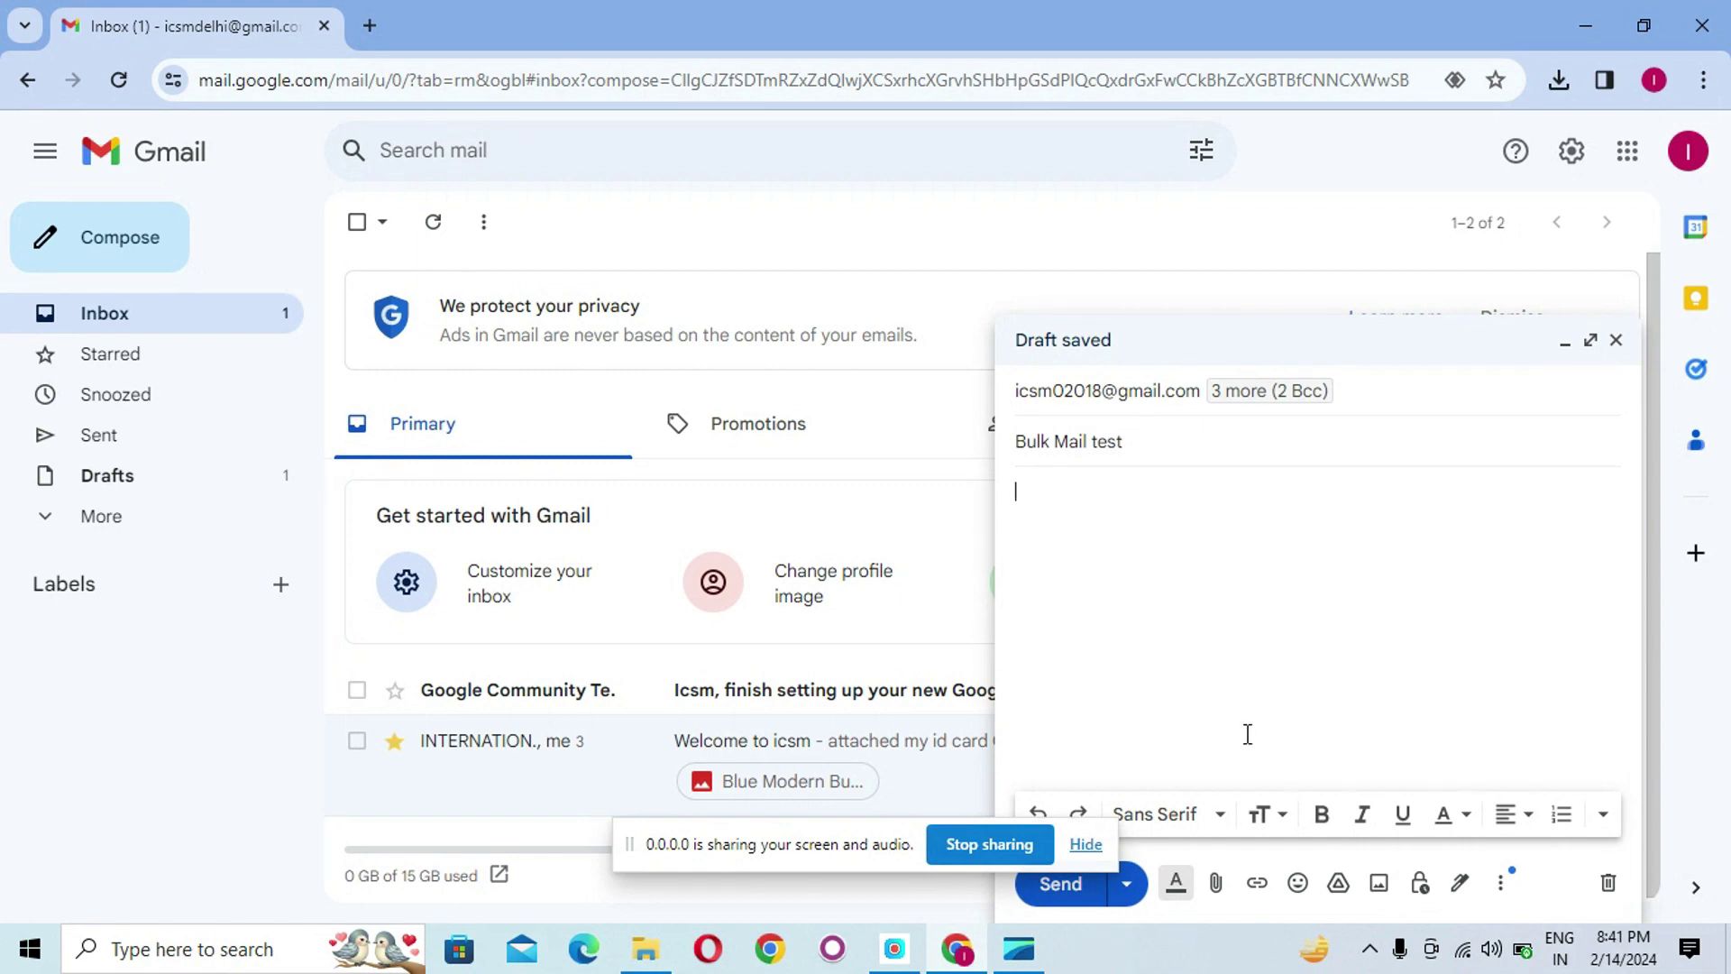
Attach the first ID Card image and the Black And Yellow Simple Minimalist Book Store Invoice file from the Desktop.
{"action": "left_click", "coordinate": [1217, 885]}
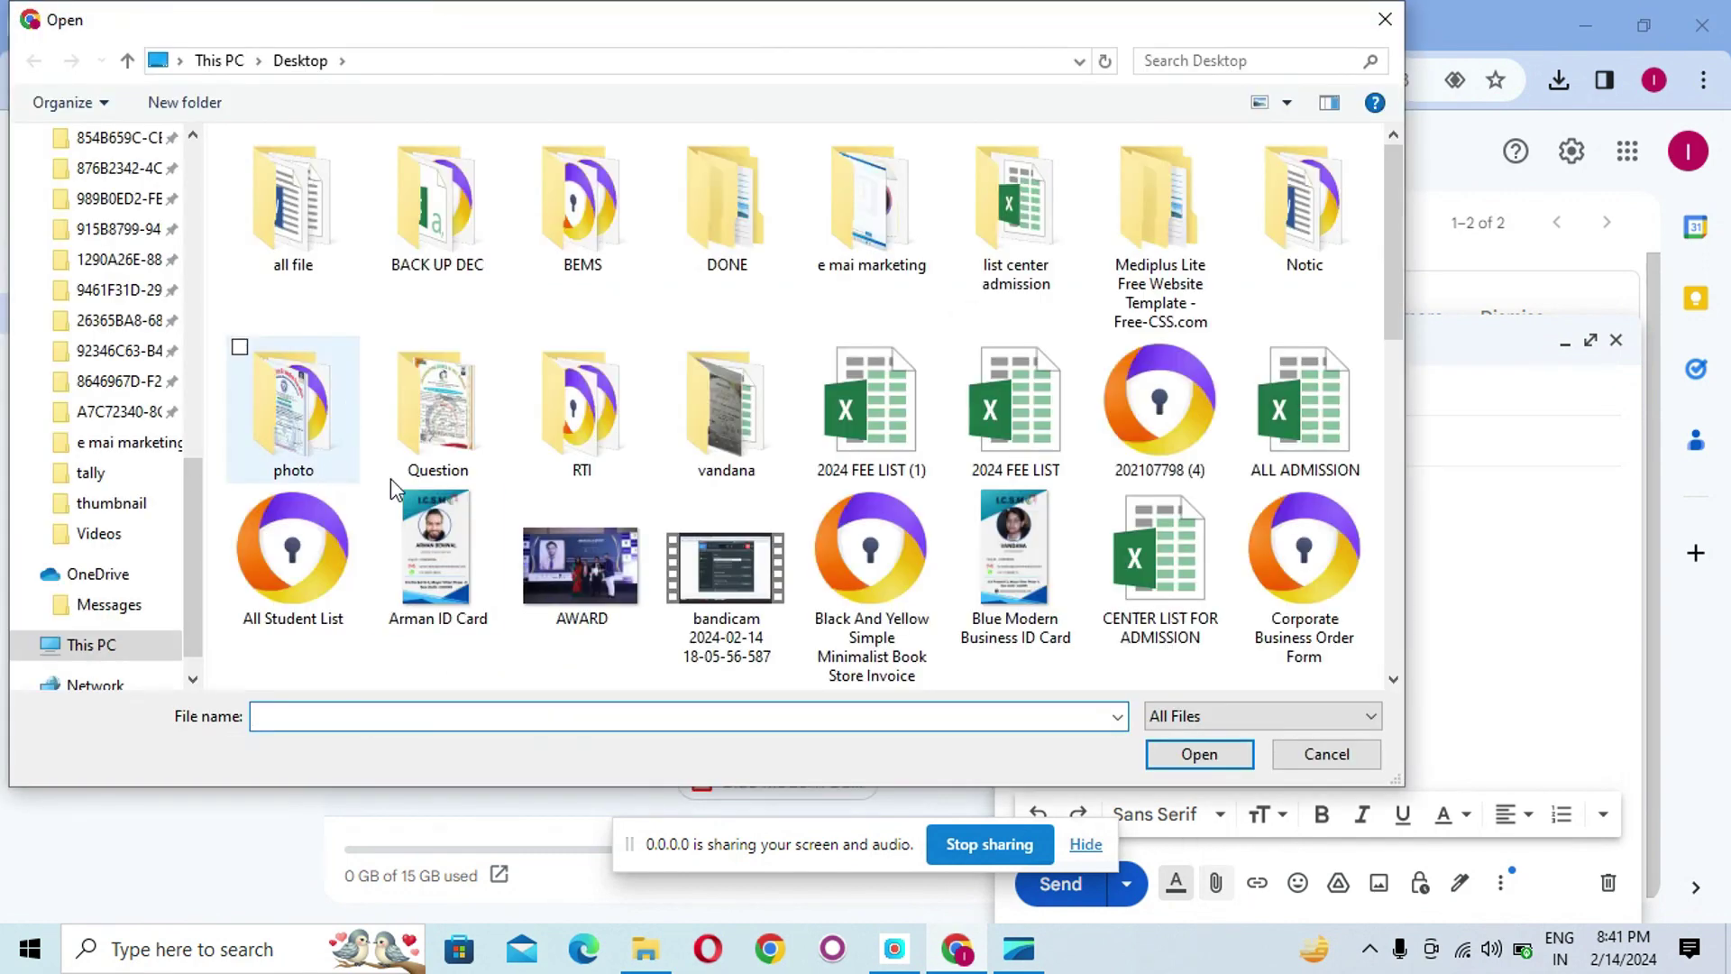
{"action": "double_click", "coordinate": [437, 545]}
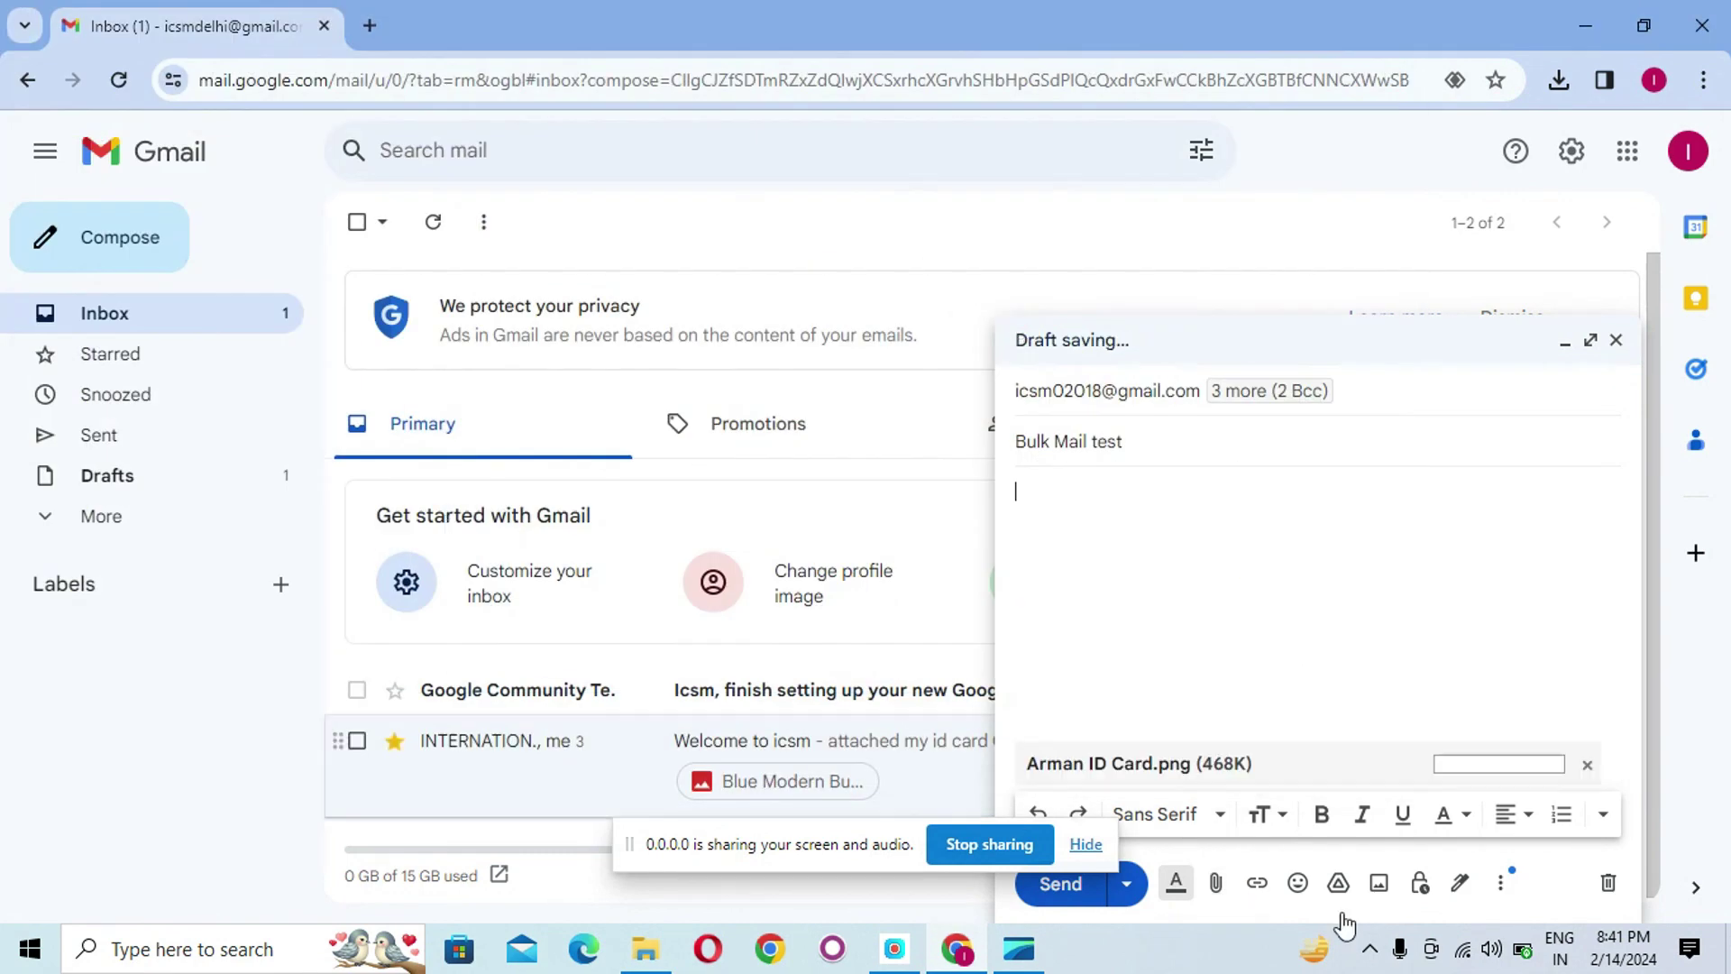
{"action": "left_click", "coordinate": [1220, 898]}
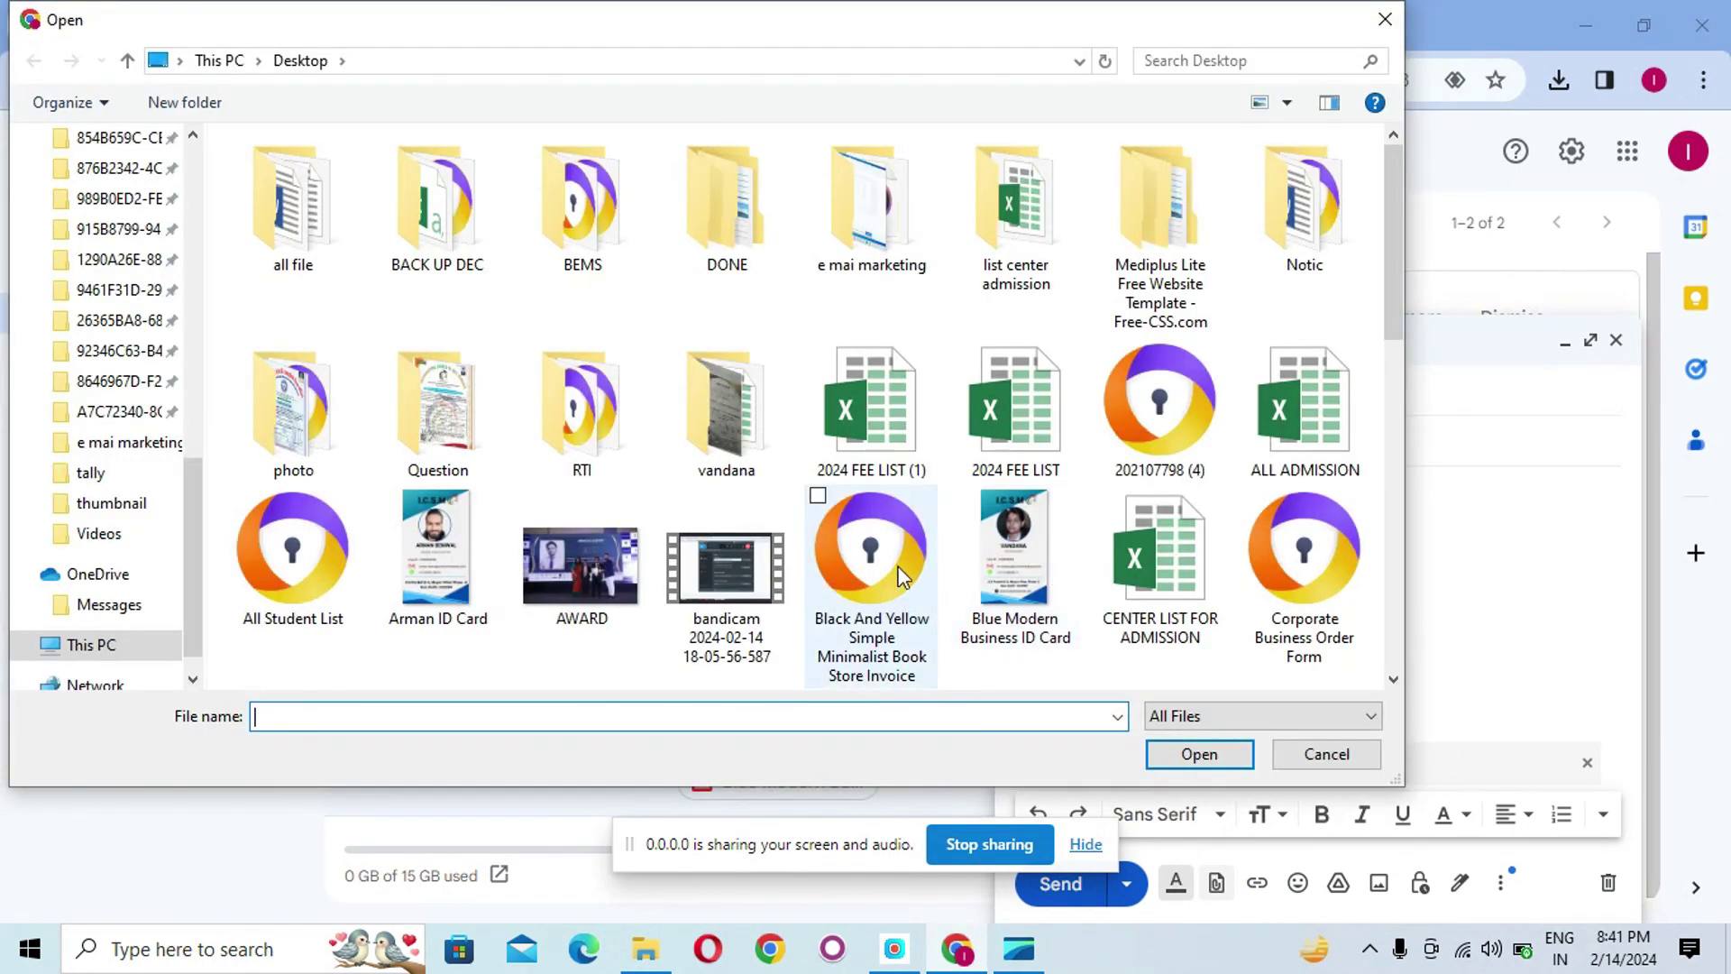
{"action": "double_click", "coordinate": [889, 556]}
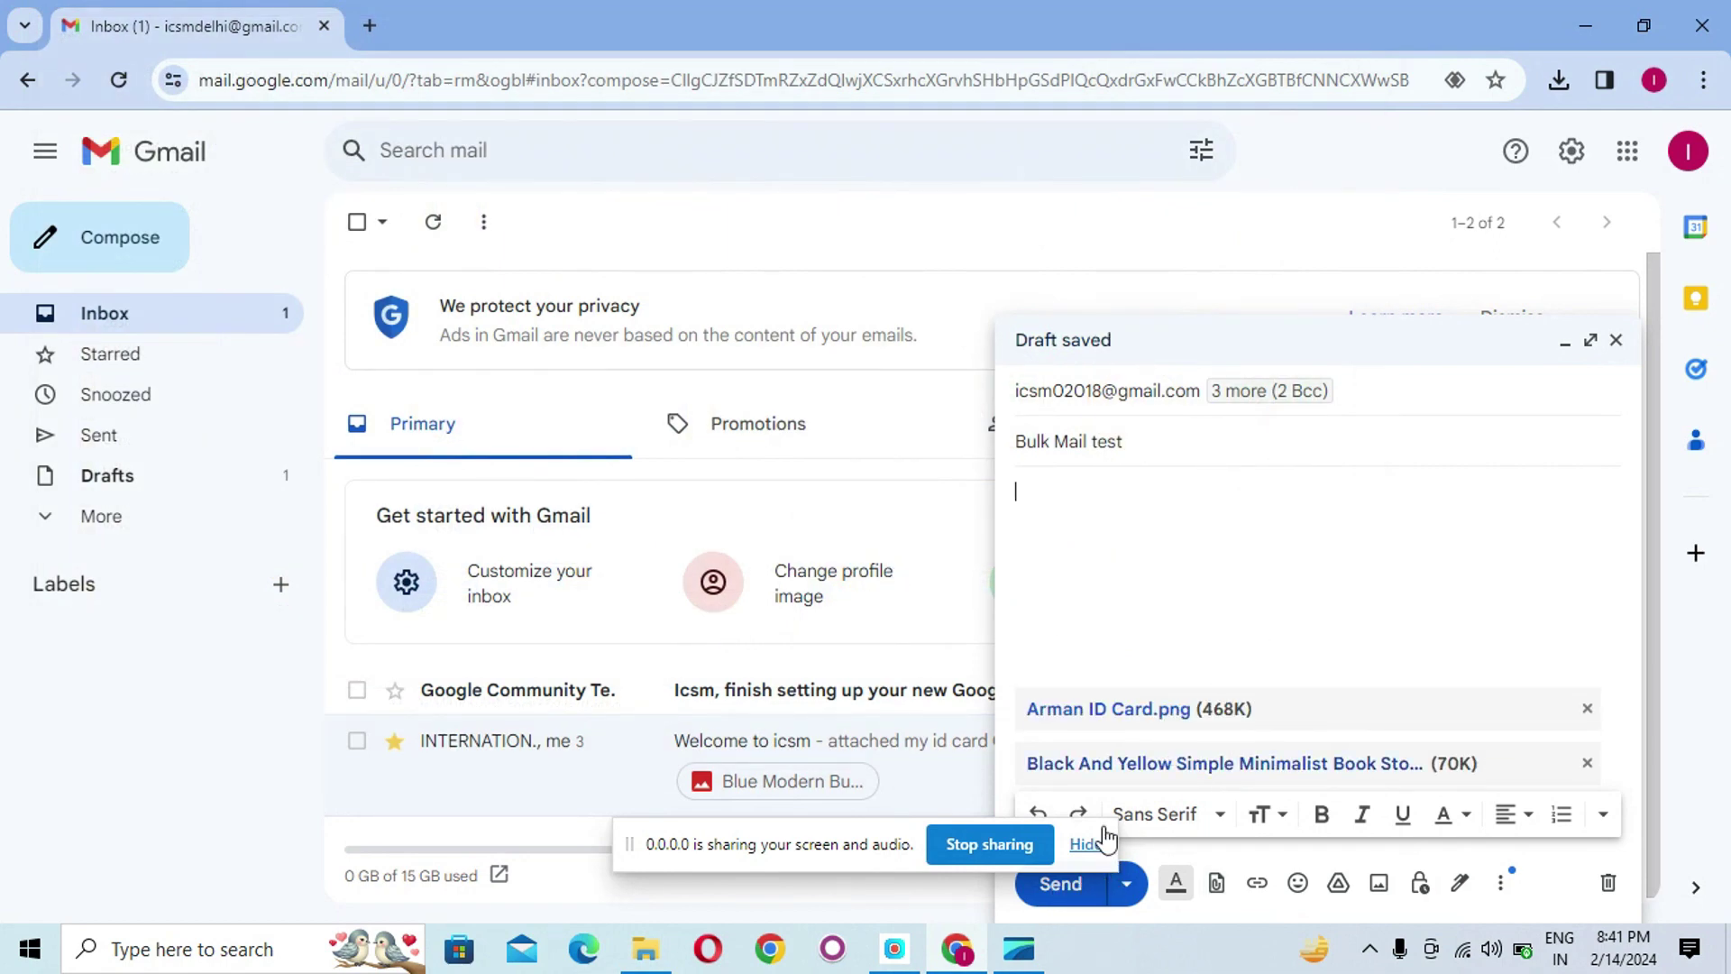
Send the message and open "Bulk Mail test" from the sent mail to view its recipients and attachments.
{"action": "left_click_drag", "start_coordinate": [816, 849], "coordinate": [525, 861]}
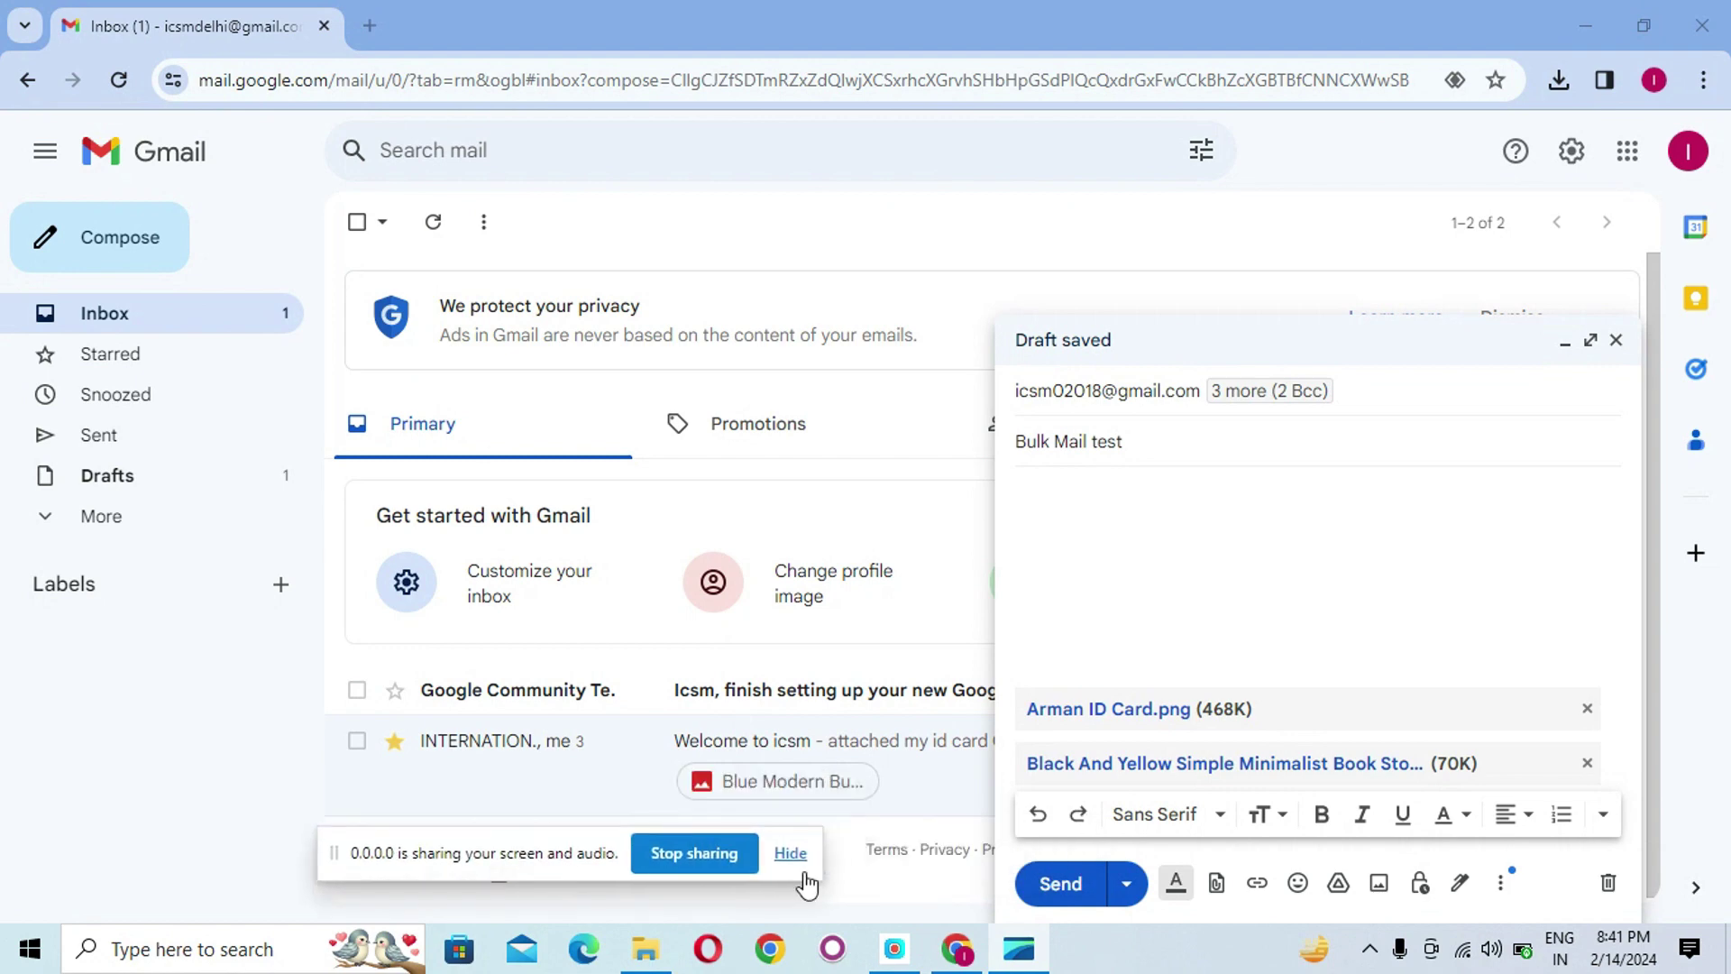
{"action": "left_click", "coordinate": [1063, 889]}
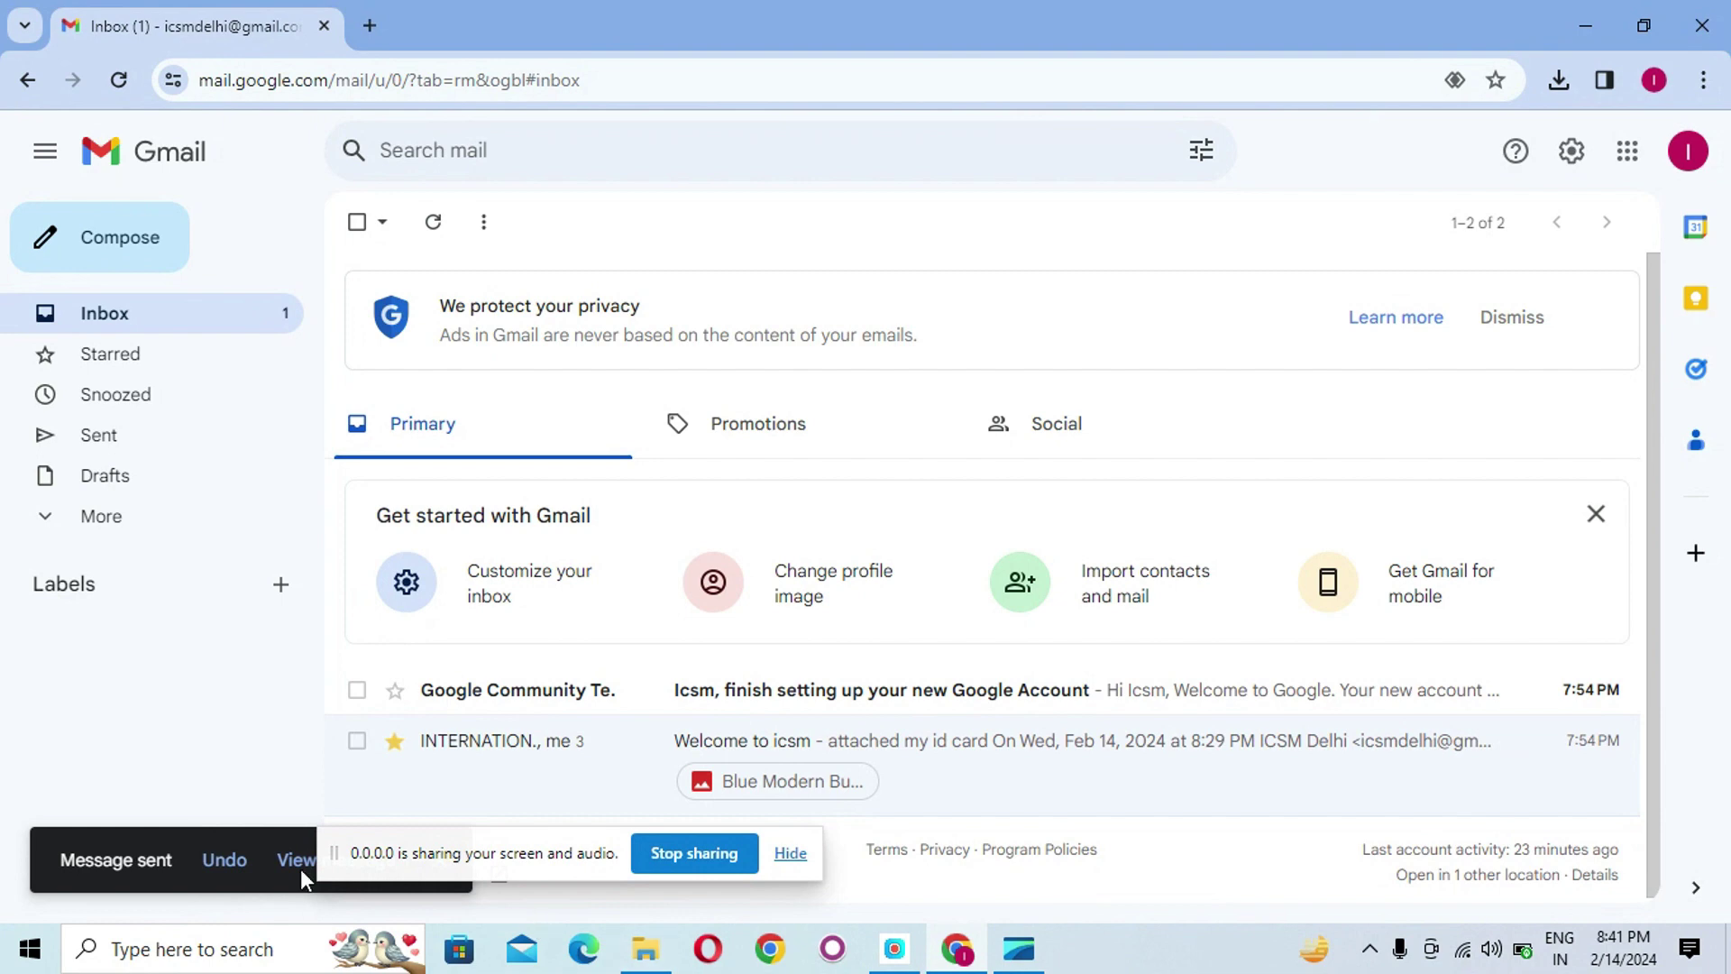
{"action": "left_click", "coordinate": [108, 439]}
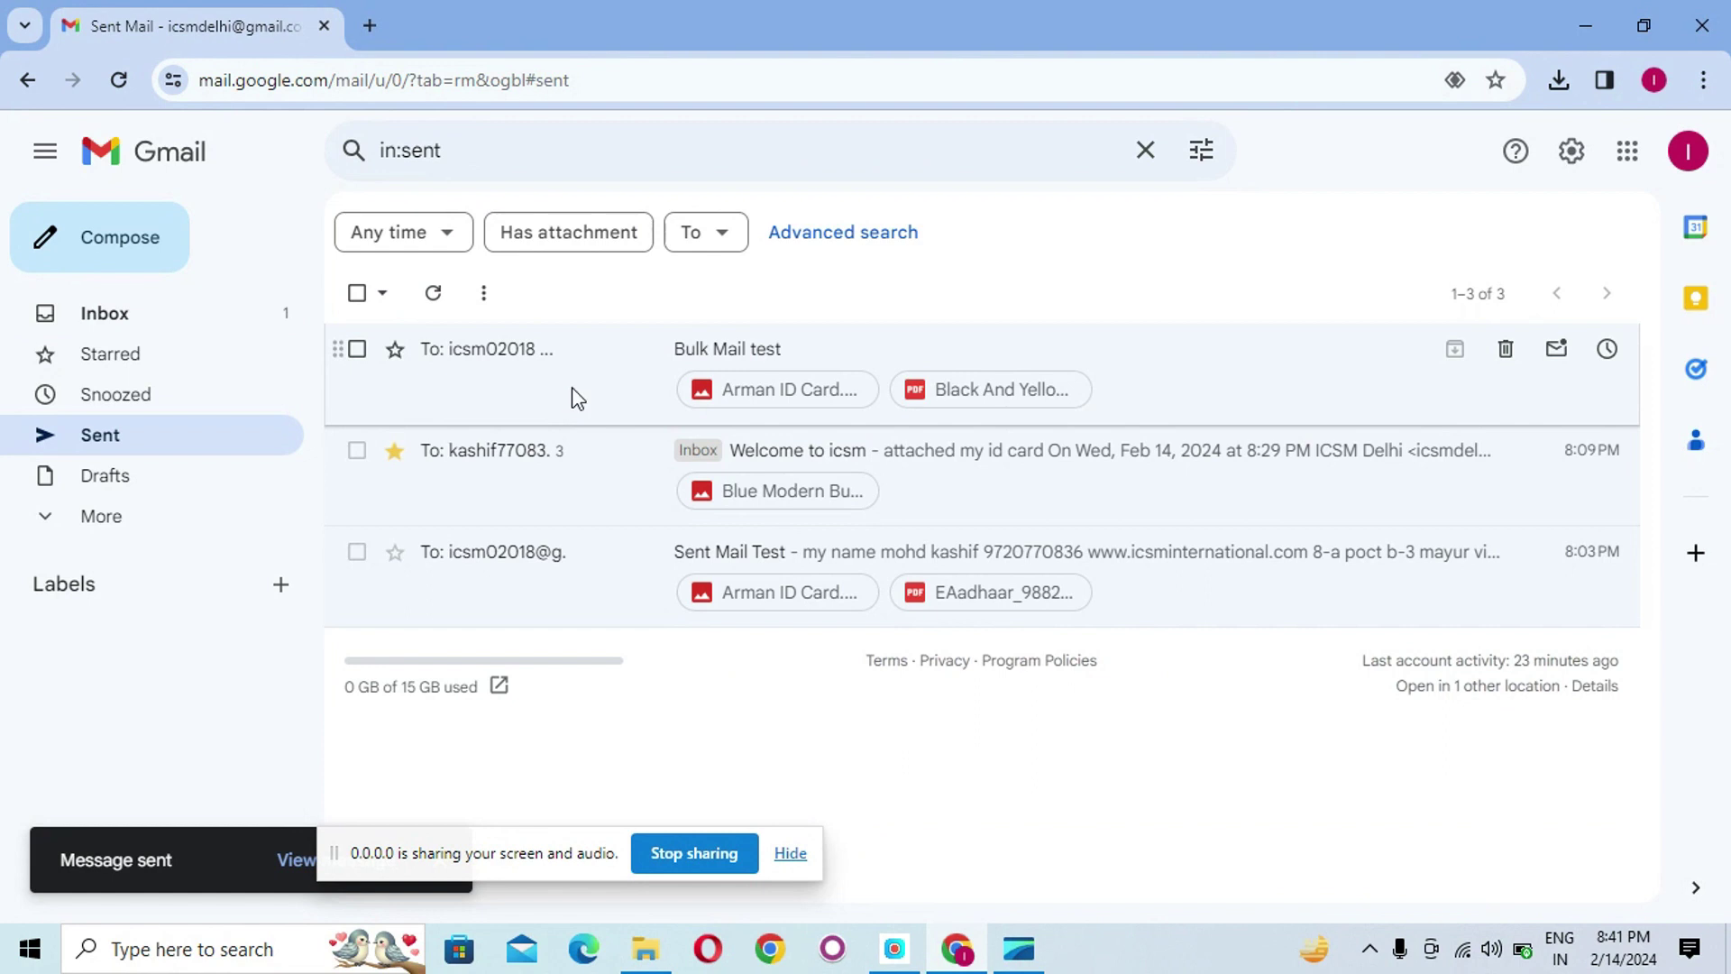
{"action": "left_click", "coordinate": [572, 387]}
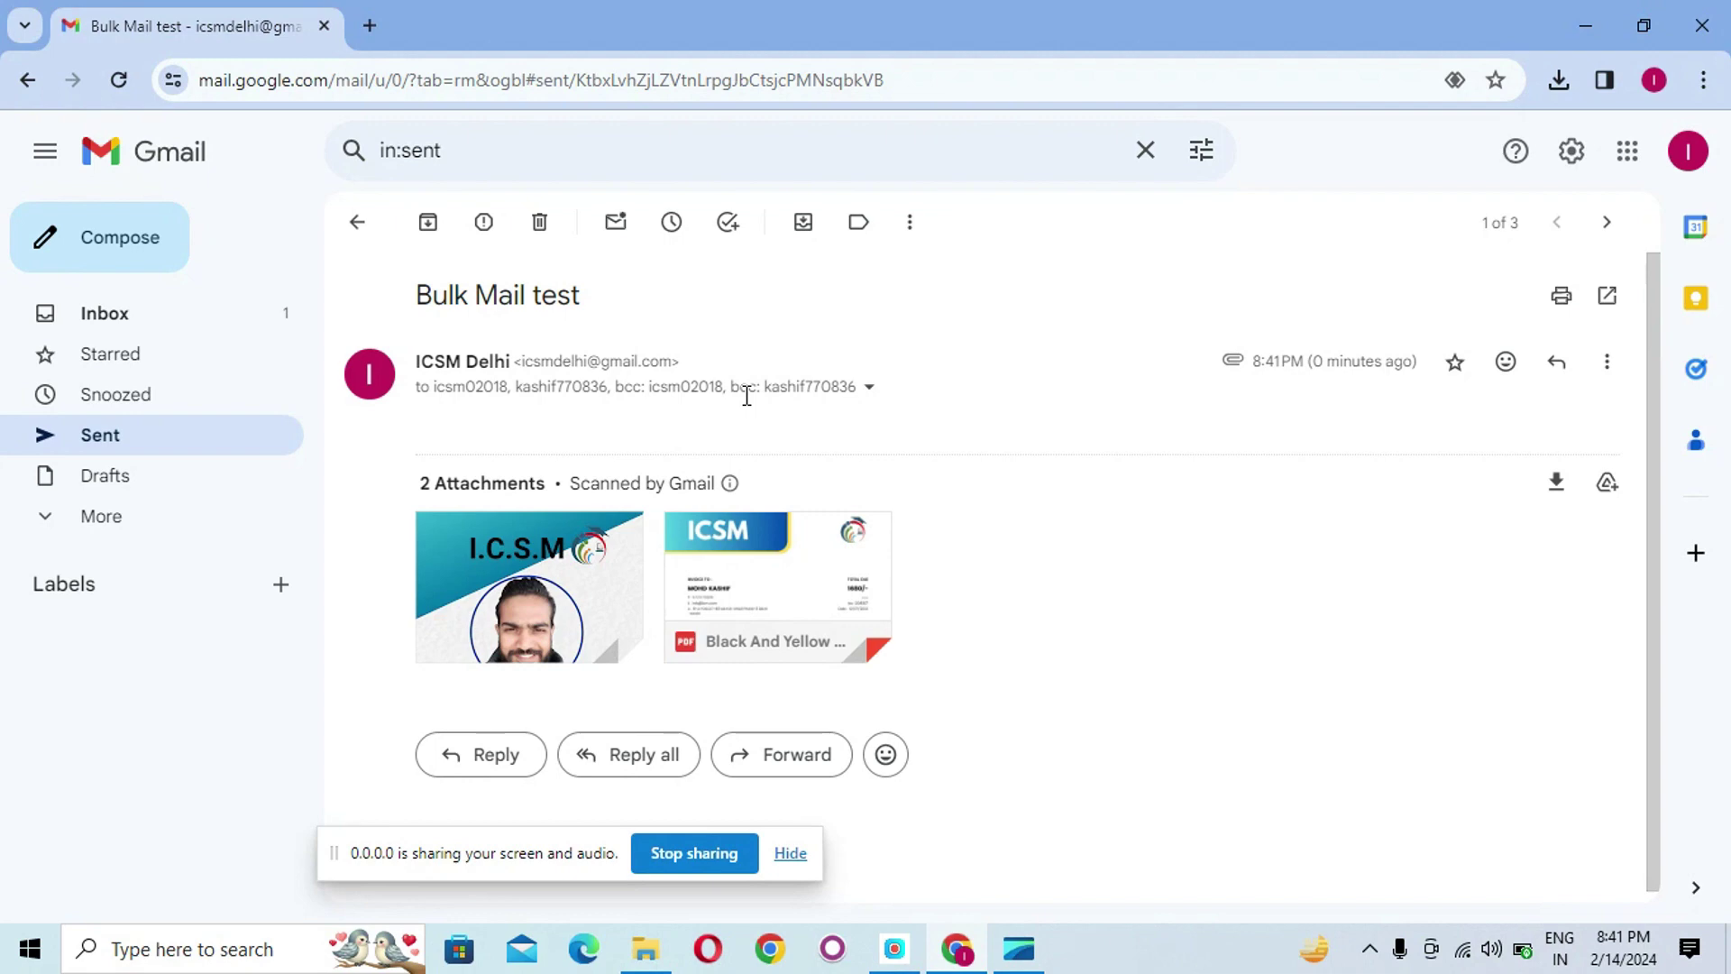
Open the "Welcome to icsm" conversation from the inbox and start a reply to its latest message.
{"action": "left_click", "coordinate": [151, 328]}
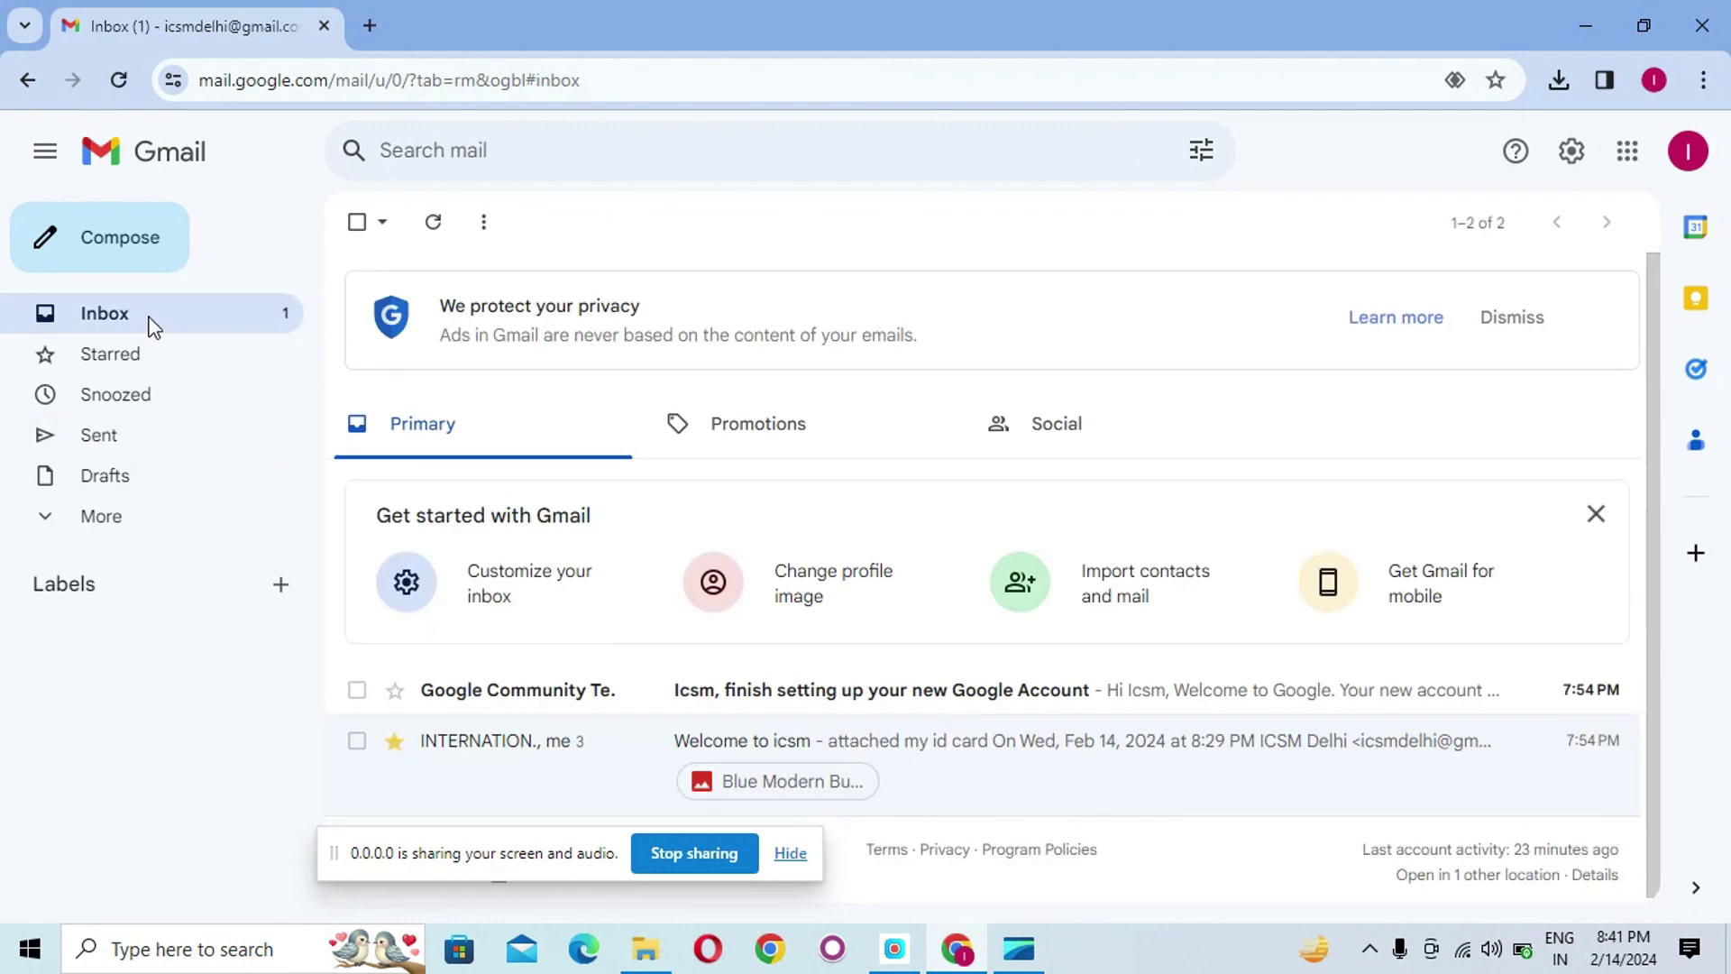
{"action": "left_click", "coordinate": [599, 761]}
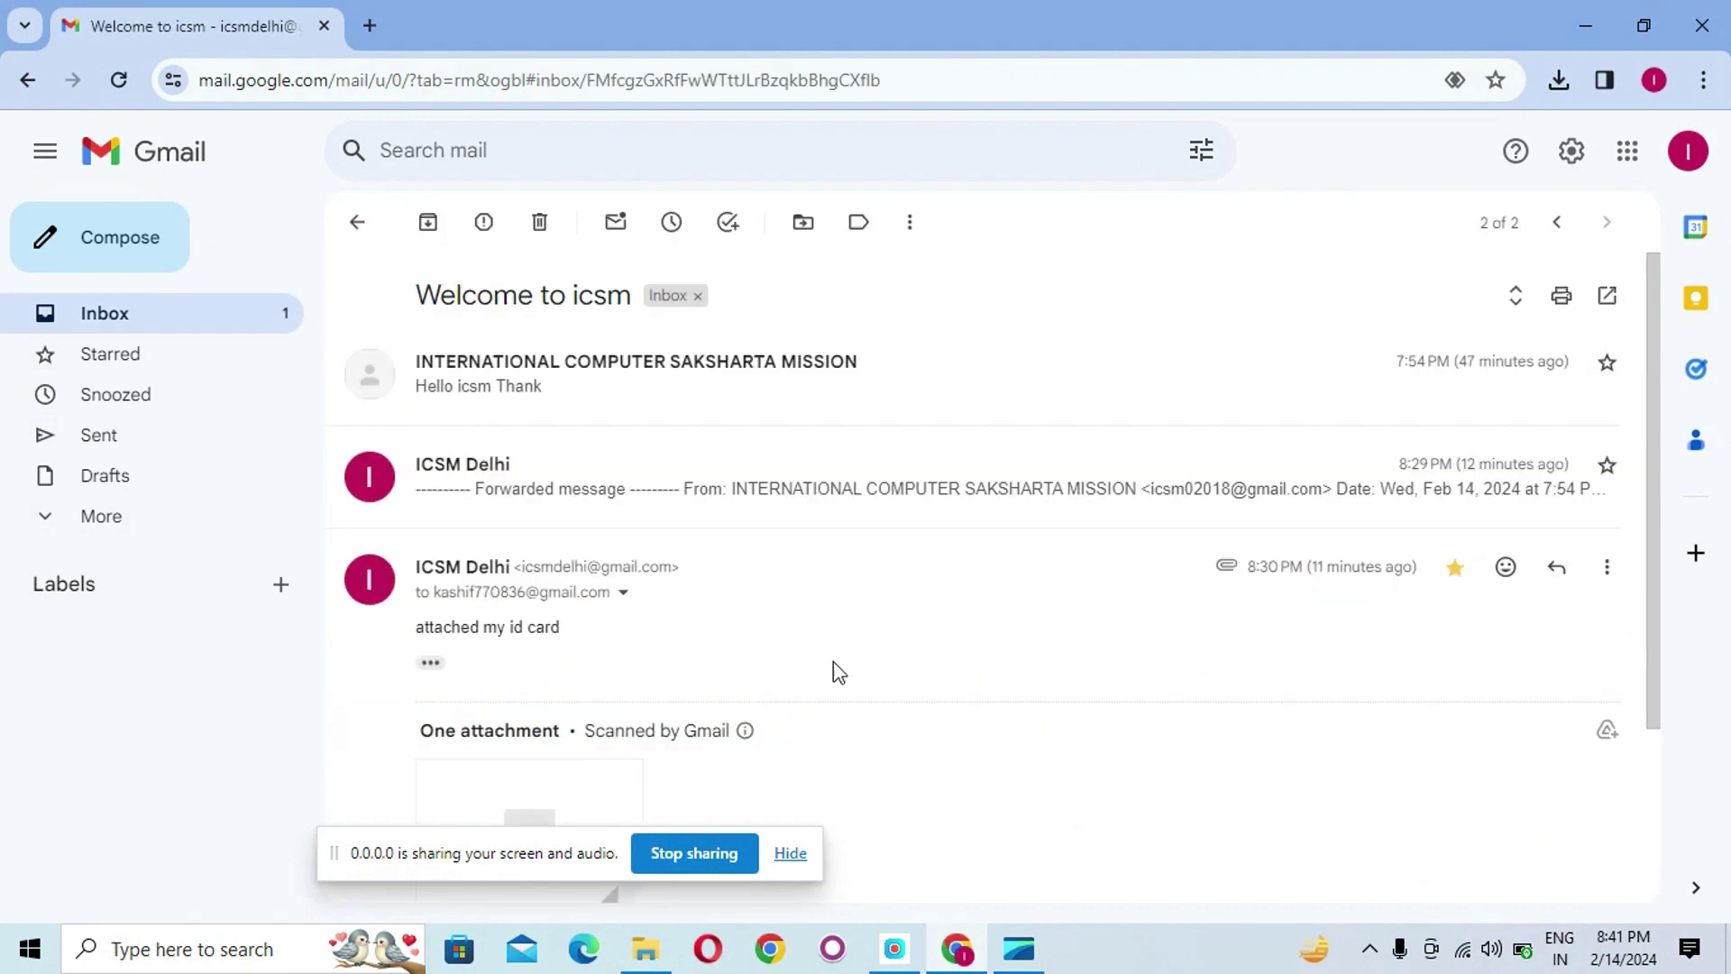
{"action": "scroll", "coordinate": [969, 602], "scroll_direction": "up", "scroll_amount": 3}
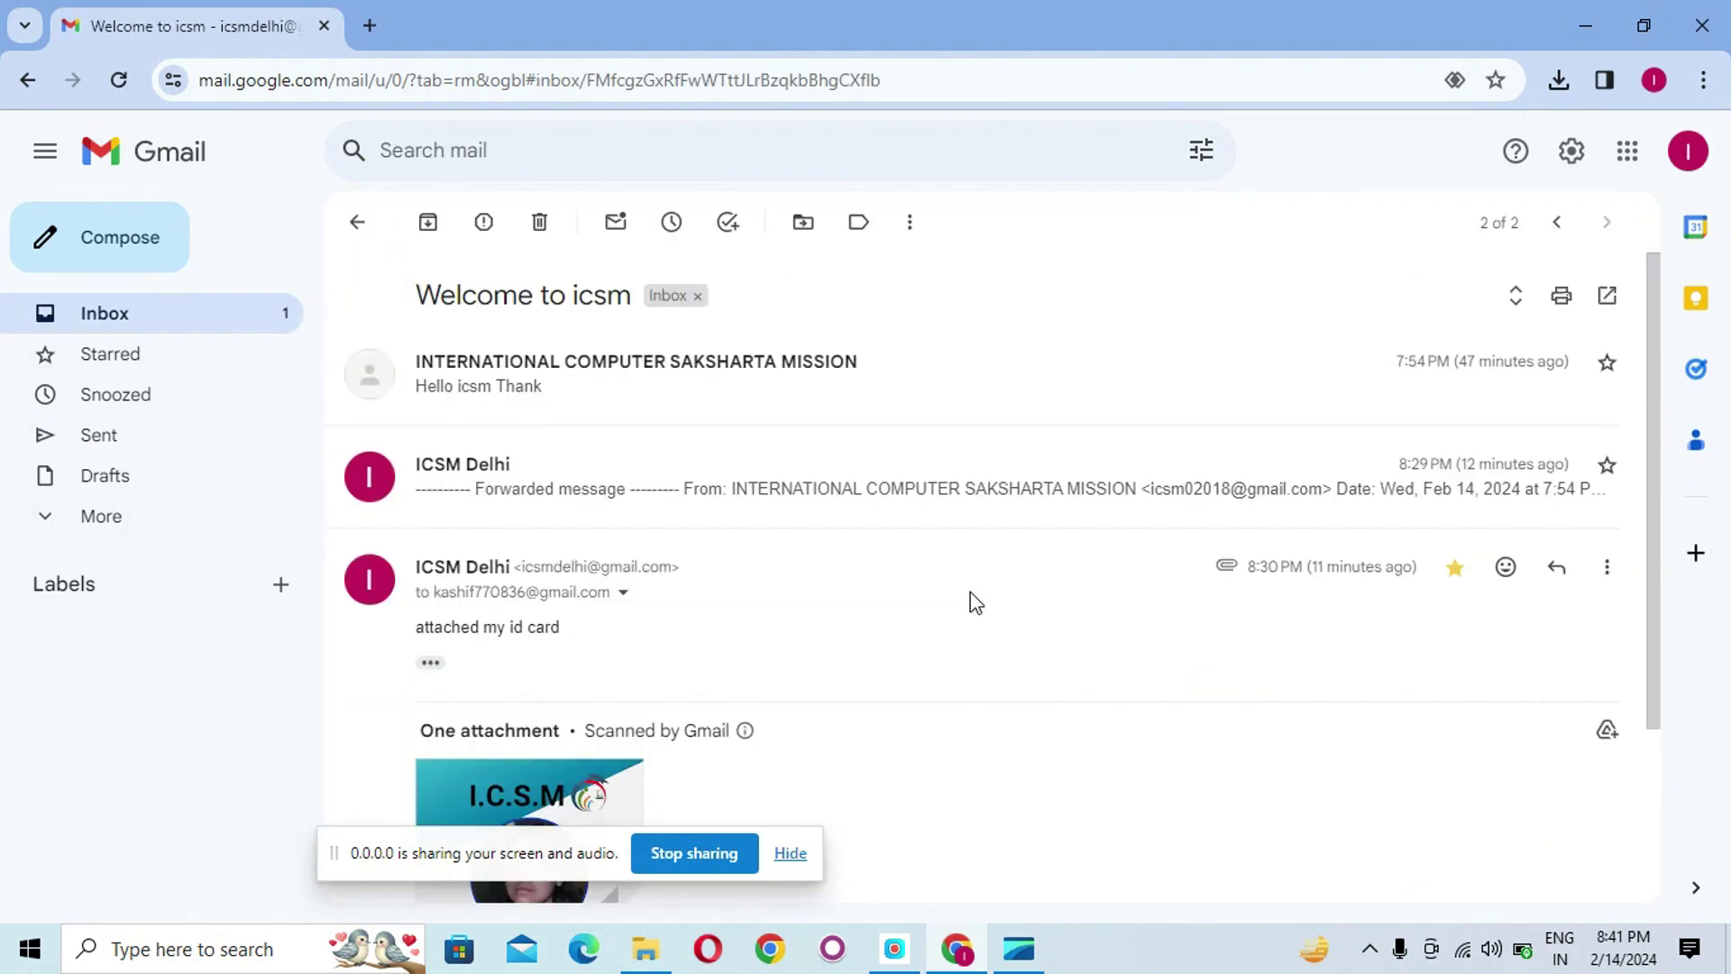
{"action": "scroll", "coordinate": [972, 595], "scroll_direction": "down", "scroll_amount": 3}
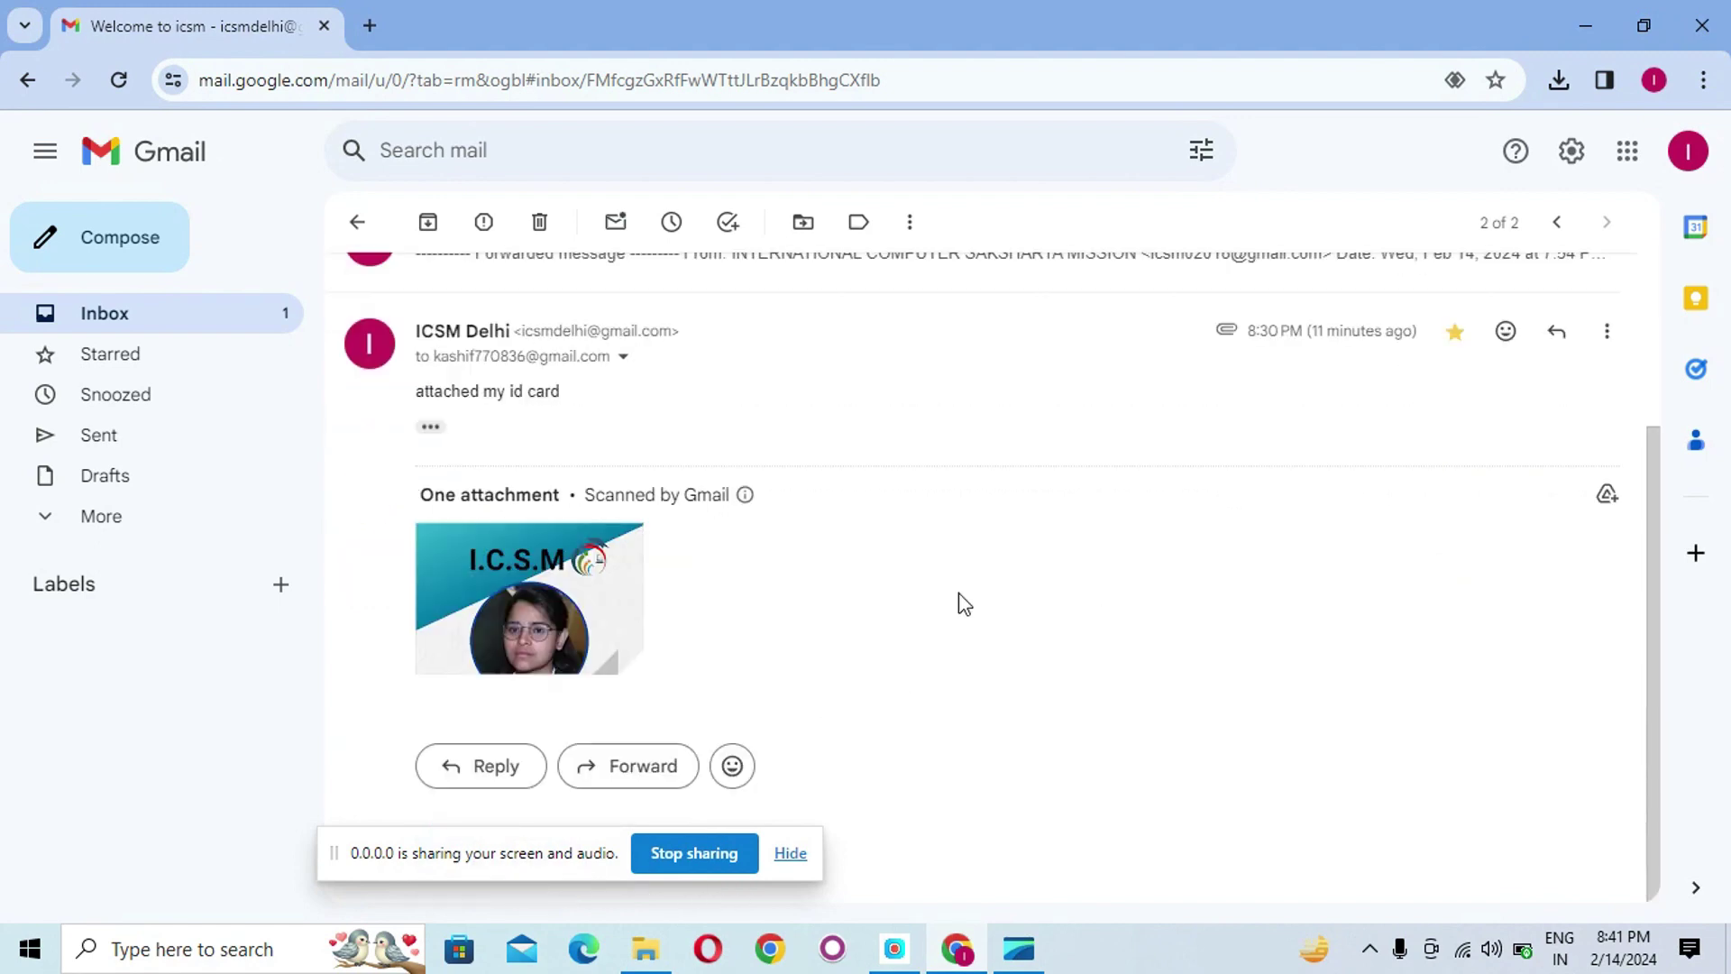
{"action": "scroll", "coordinate": [965, 604], "scroll_direction": "up", "scroll_amount": 3}
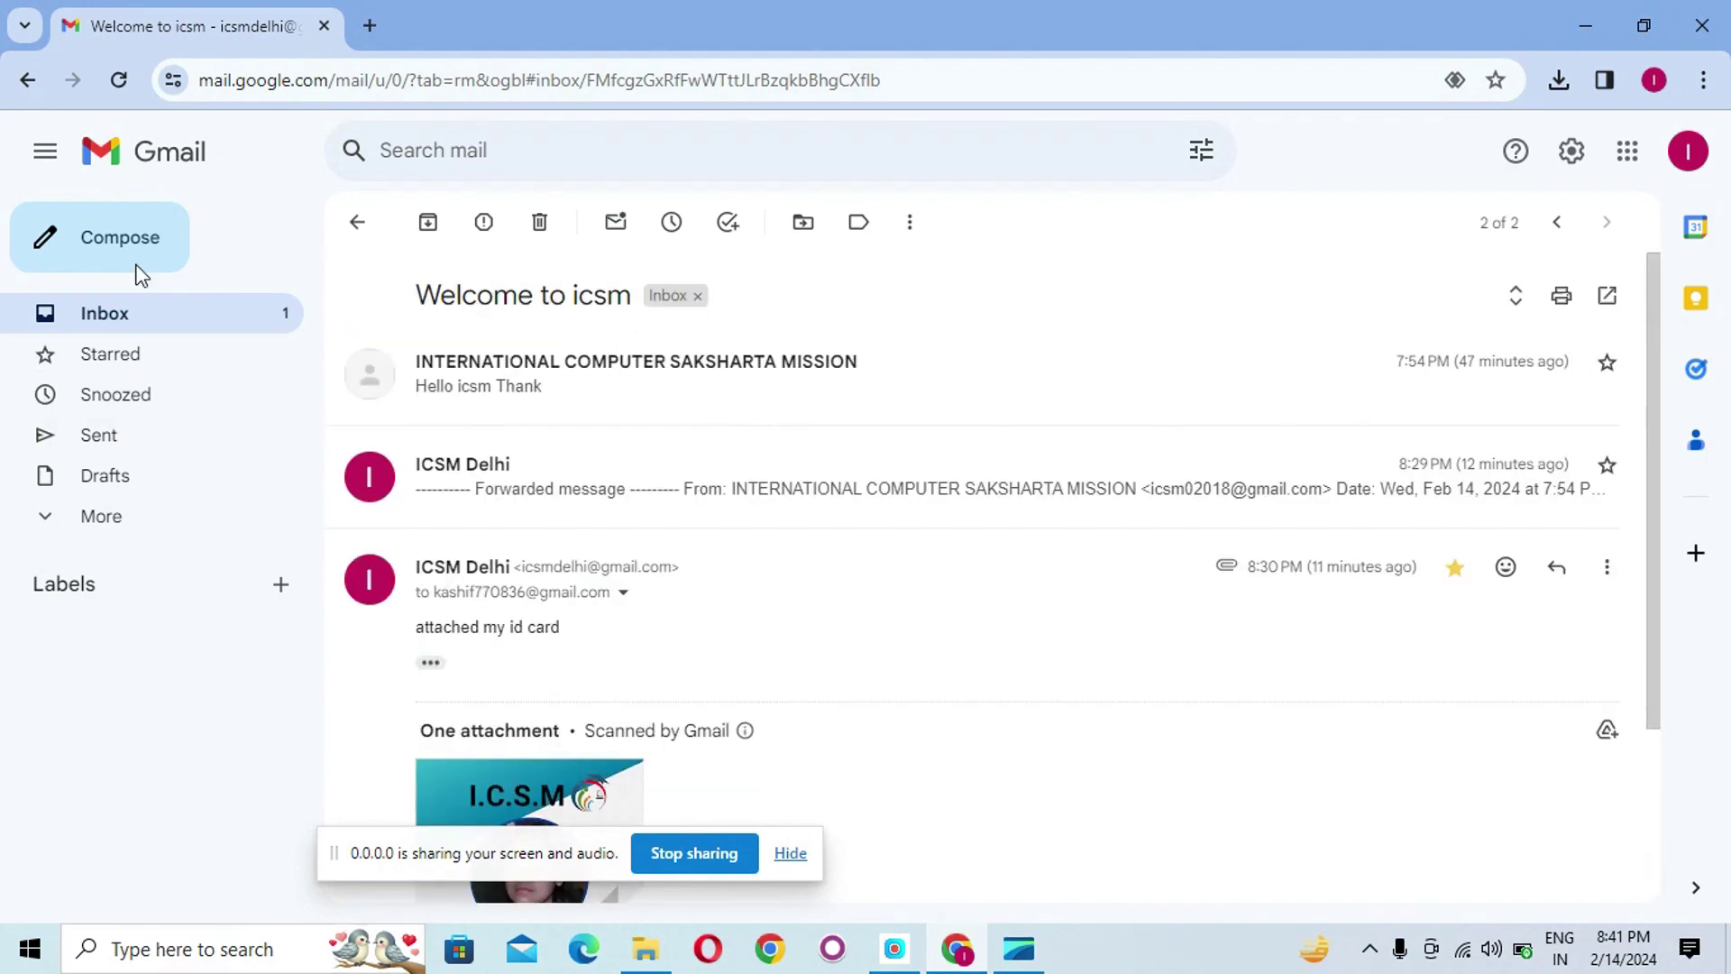
{"action": "left_click", "coordinate": [1607, 570]}
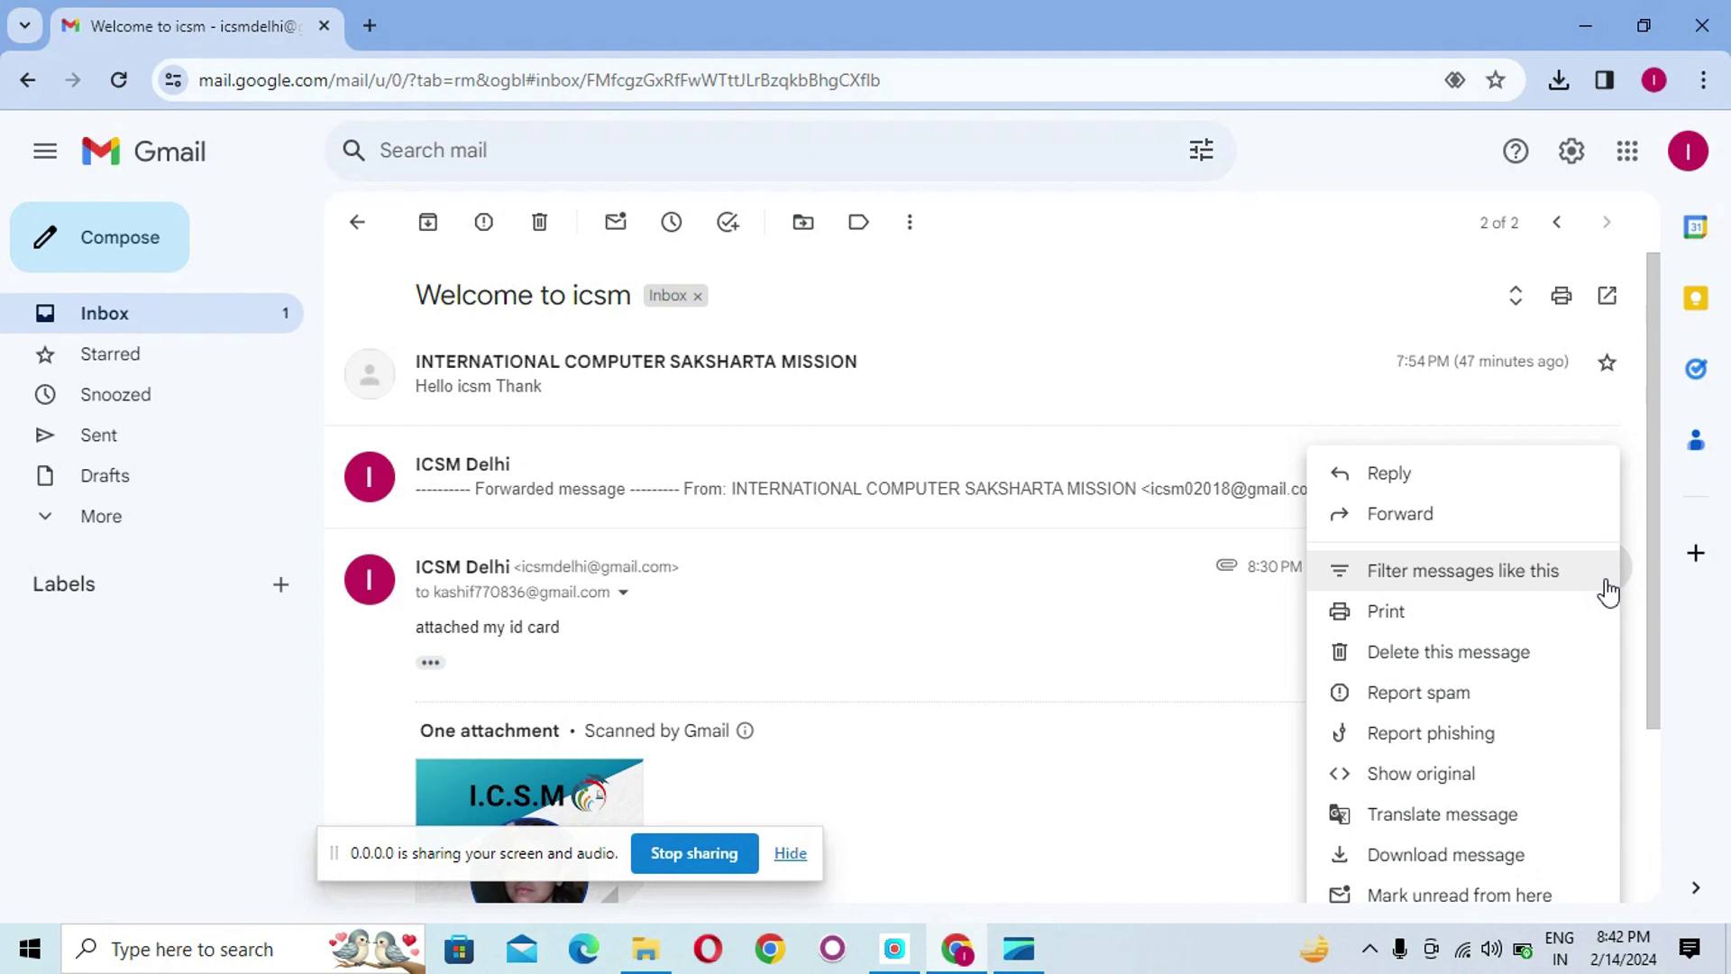
{"action": "left_click", "coordinate": [1389, 474]}
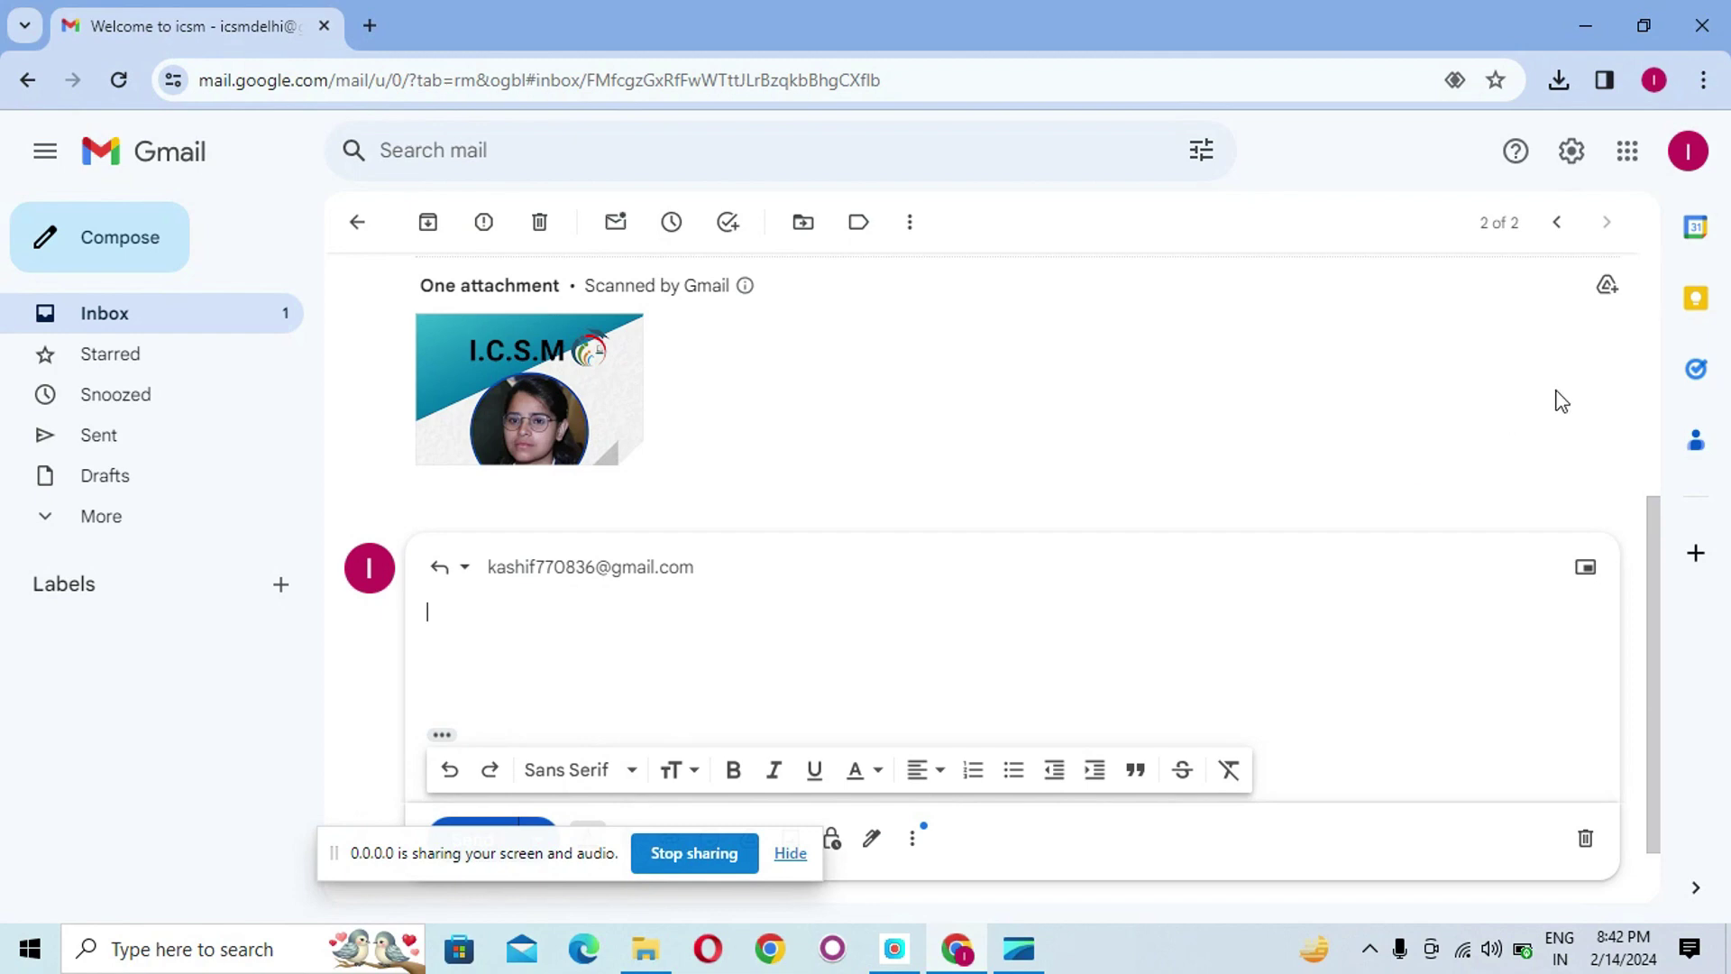
Start forwarding the latest message of the "Welcome to icsm" conversation.
{"action": "scroll", "coordinate": [1569, 406], "scroll_direction": "up", "scroll_amount": 5}
{"action": "left_click", "coordinate": [1612, 568]}
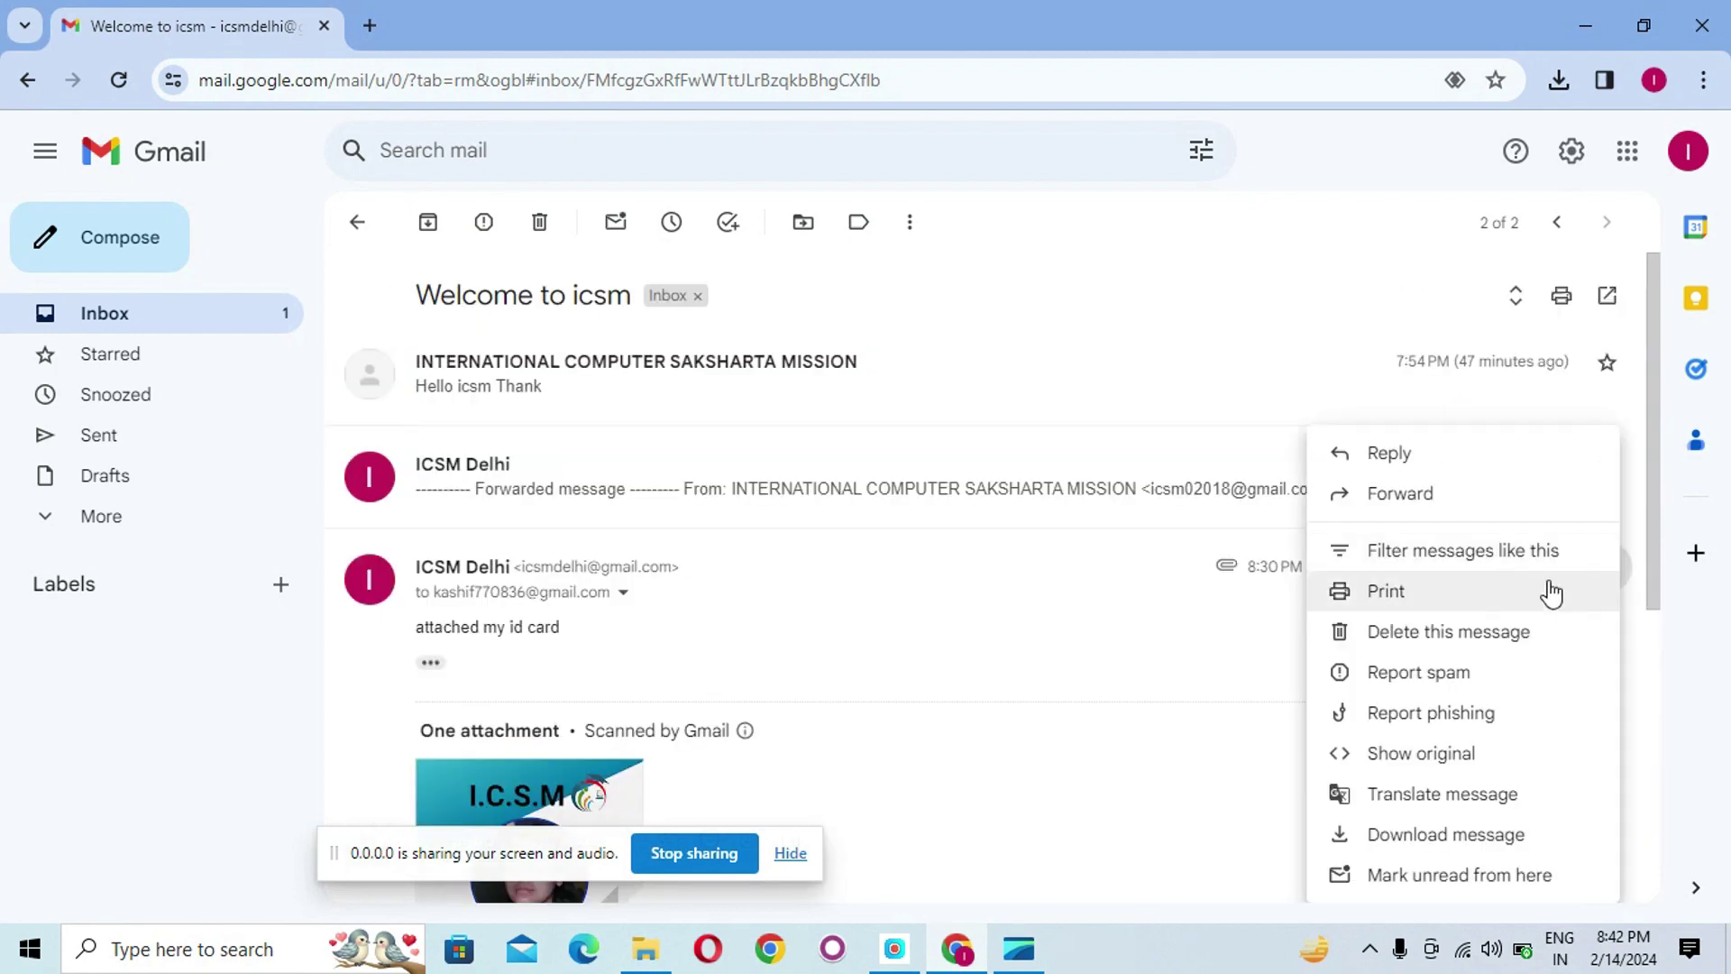
{"action": "left_click", "coordinate": [1406, 494]}
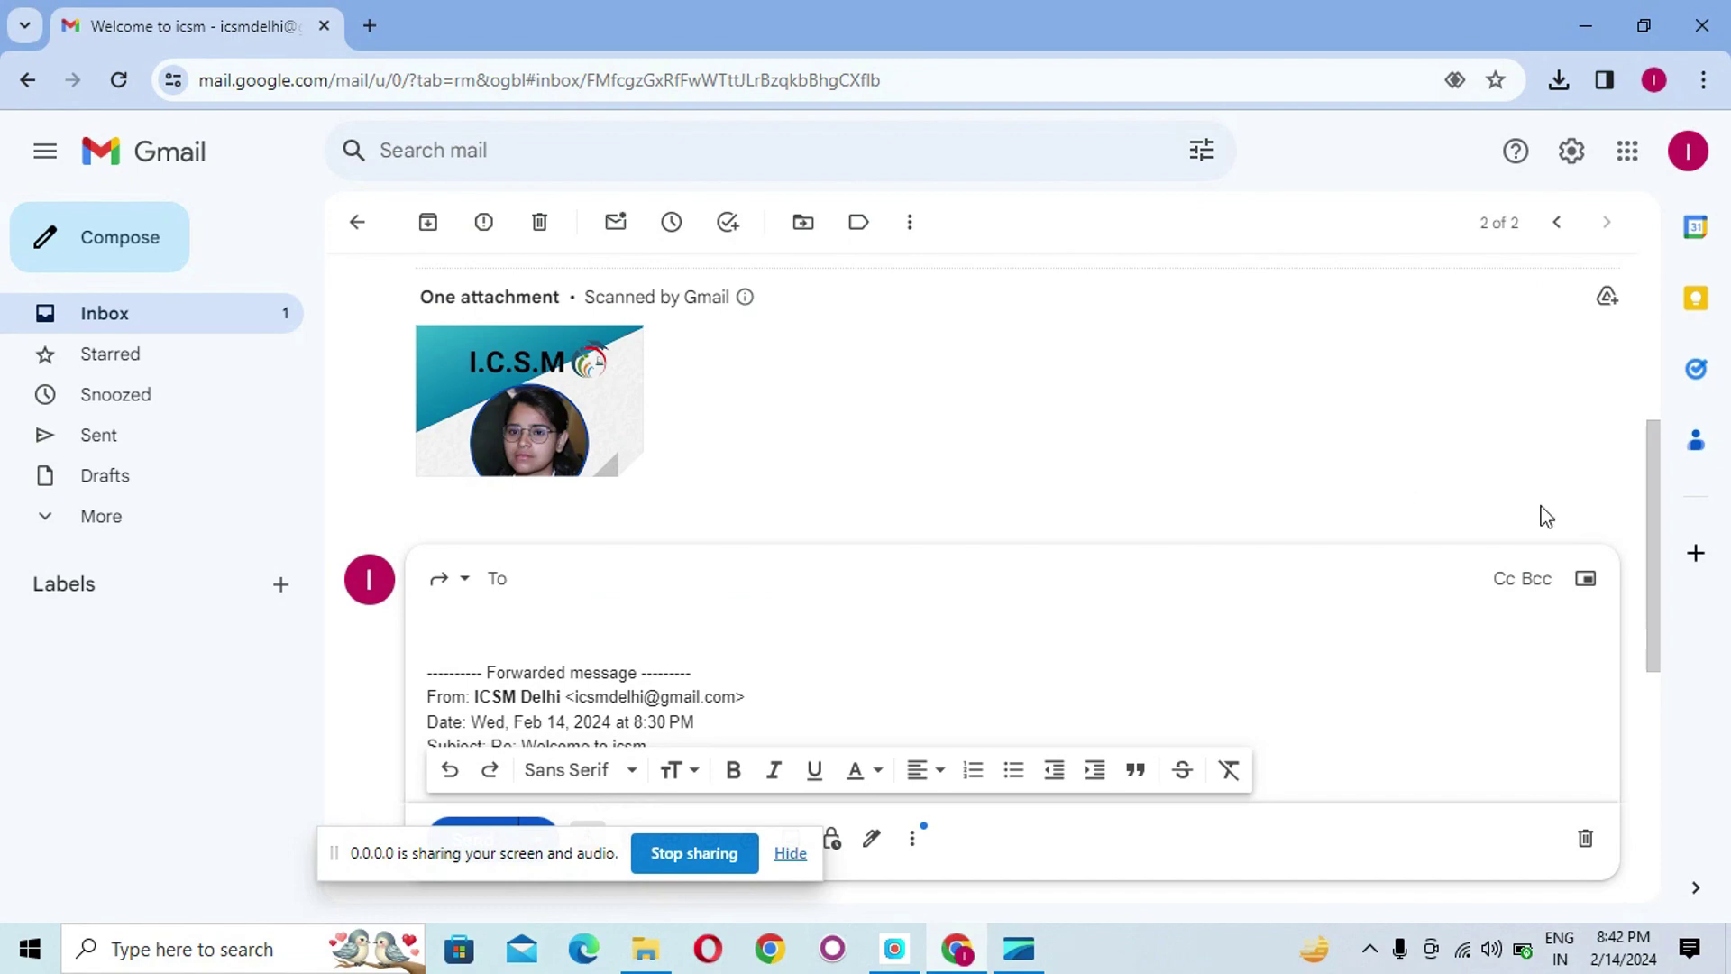
{"action": "scroll", "coordinate": [1542, 514], "scroll_direction": "up", "scroll_amount": 4}
{"action": "left_click", "coordinate": [1604, 519]}
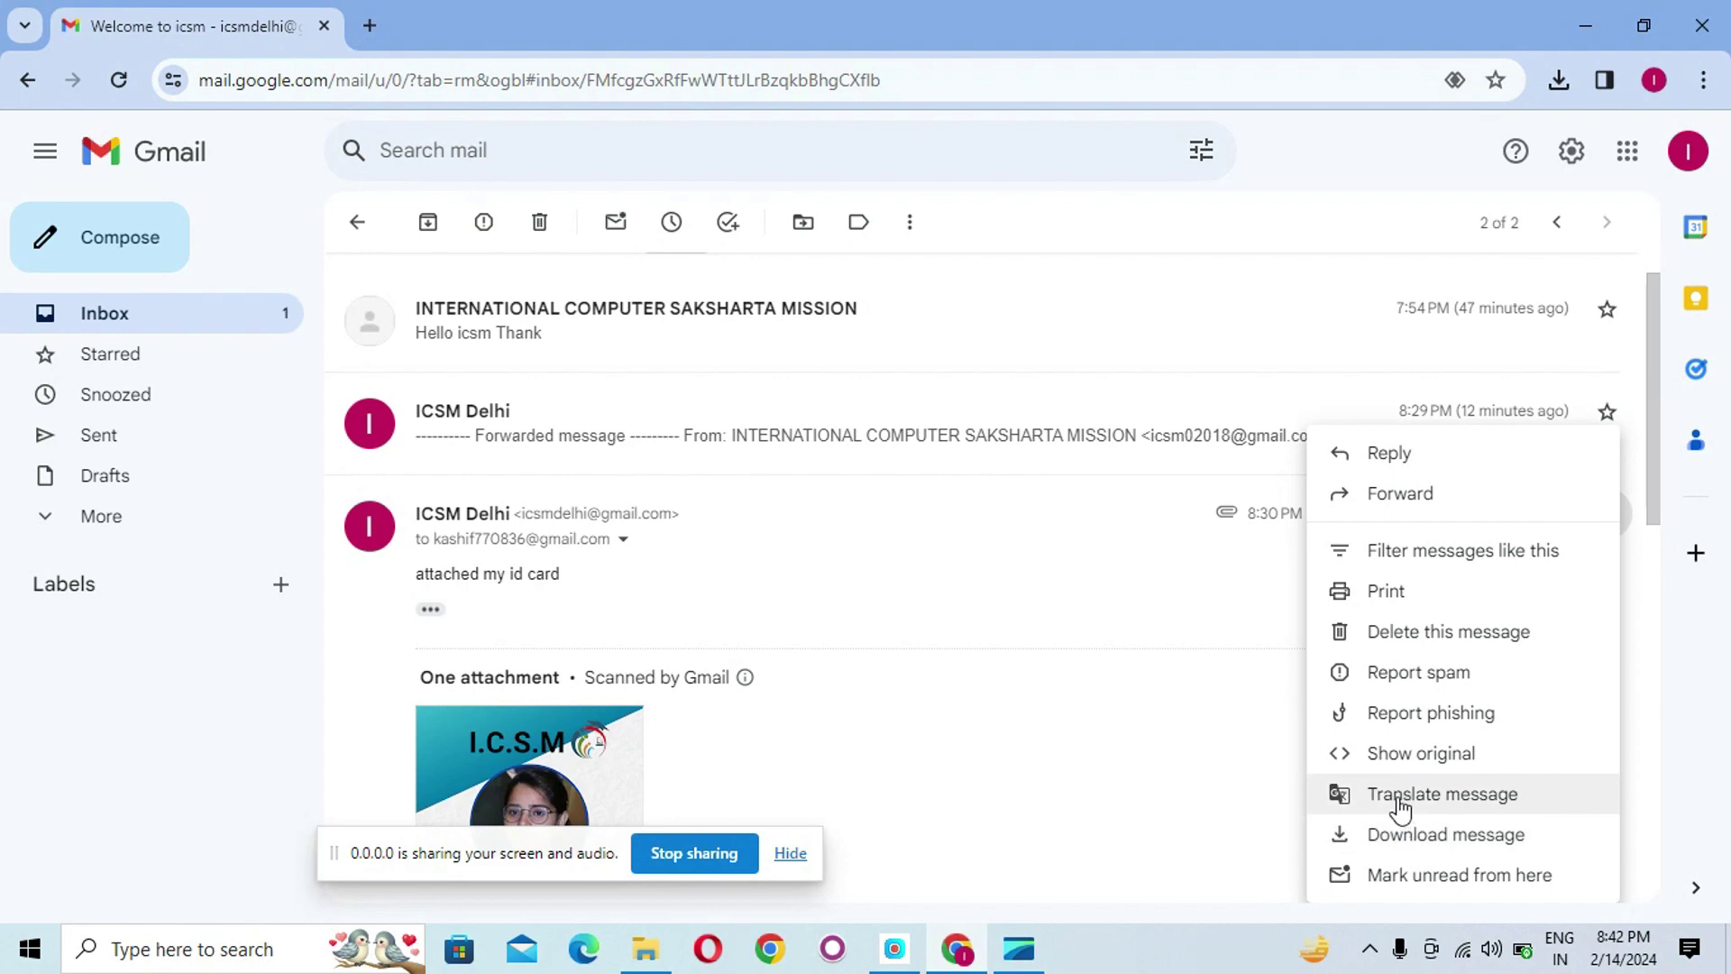
{"action": "left_click", "coordinate": [1167, 648]}
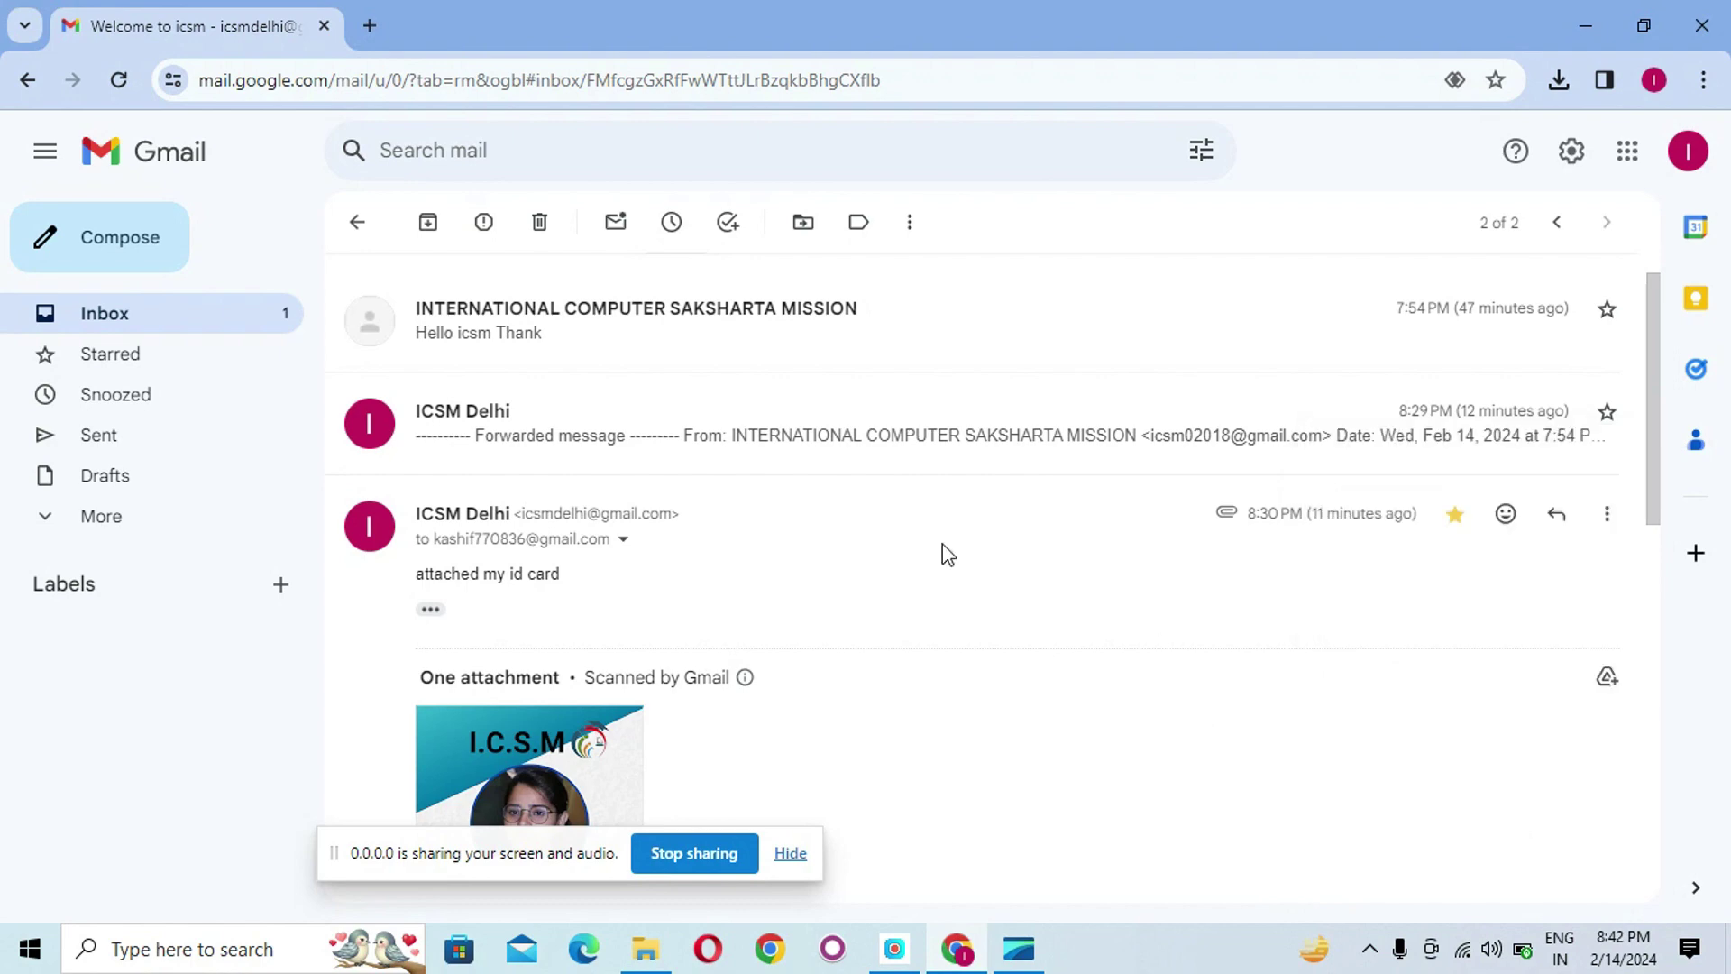
Back in the inbox, remove the star from the "Welcome to icsm" conversation and select both listed conversations.
{"action": "left_click", "coordinate": [128, 325]}
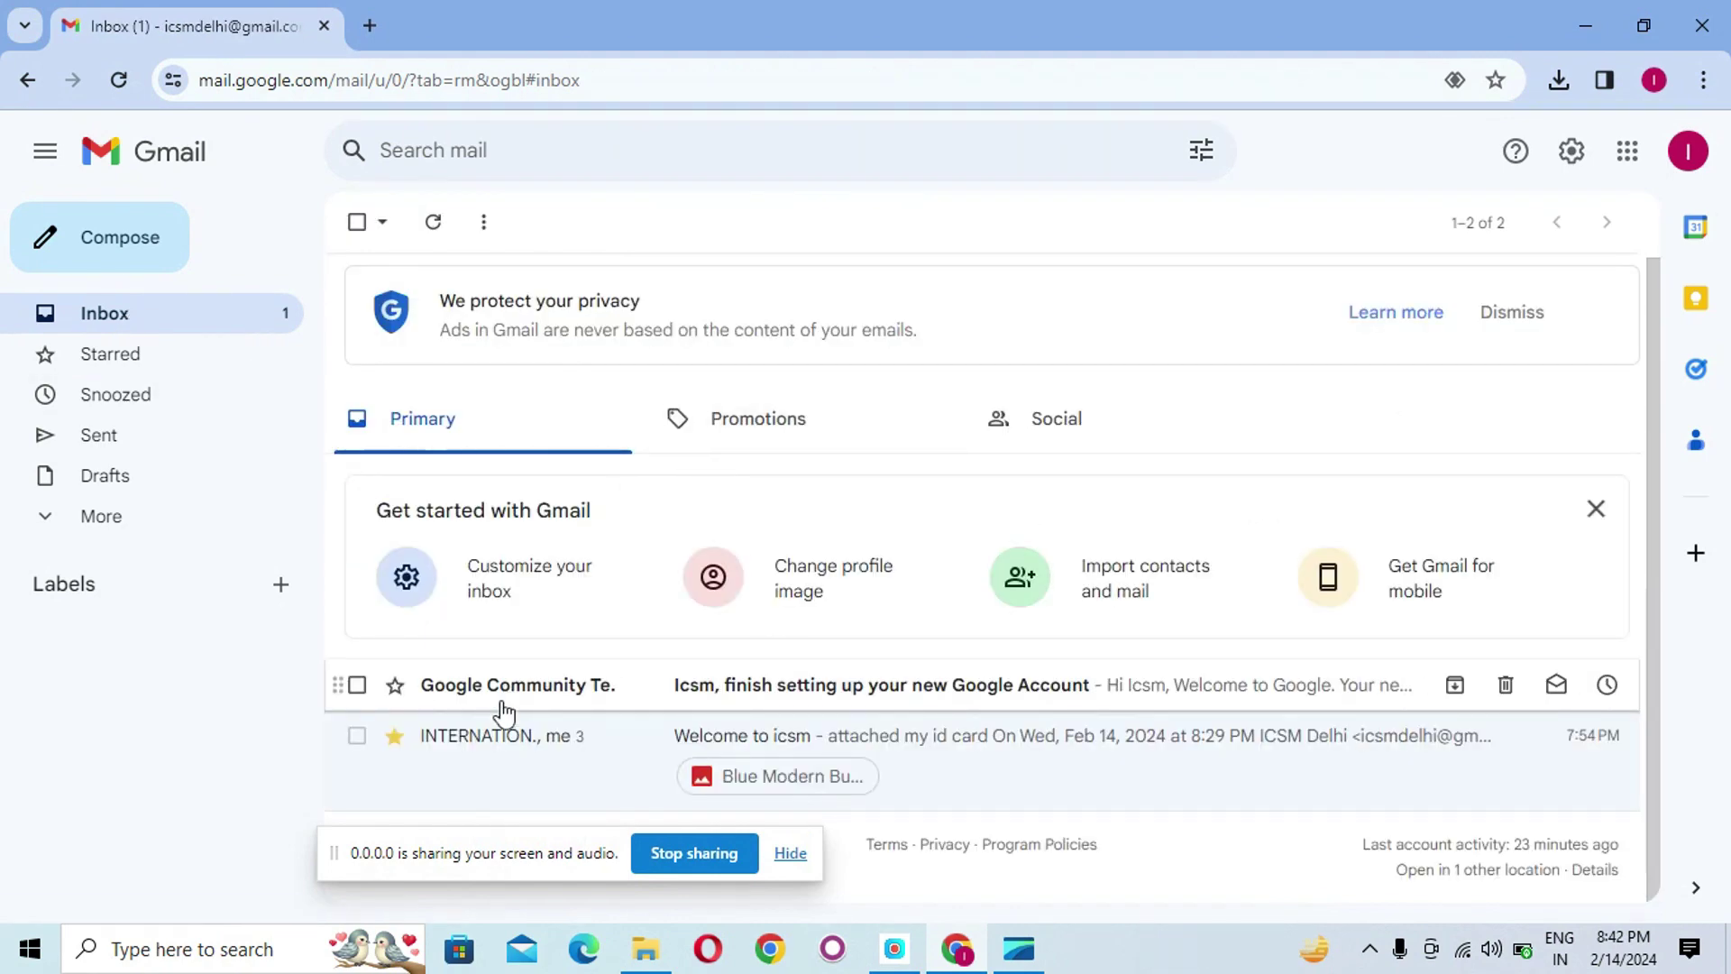
{"action": "left_click", "coordinate": [358, 736]}
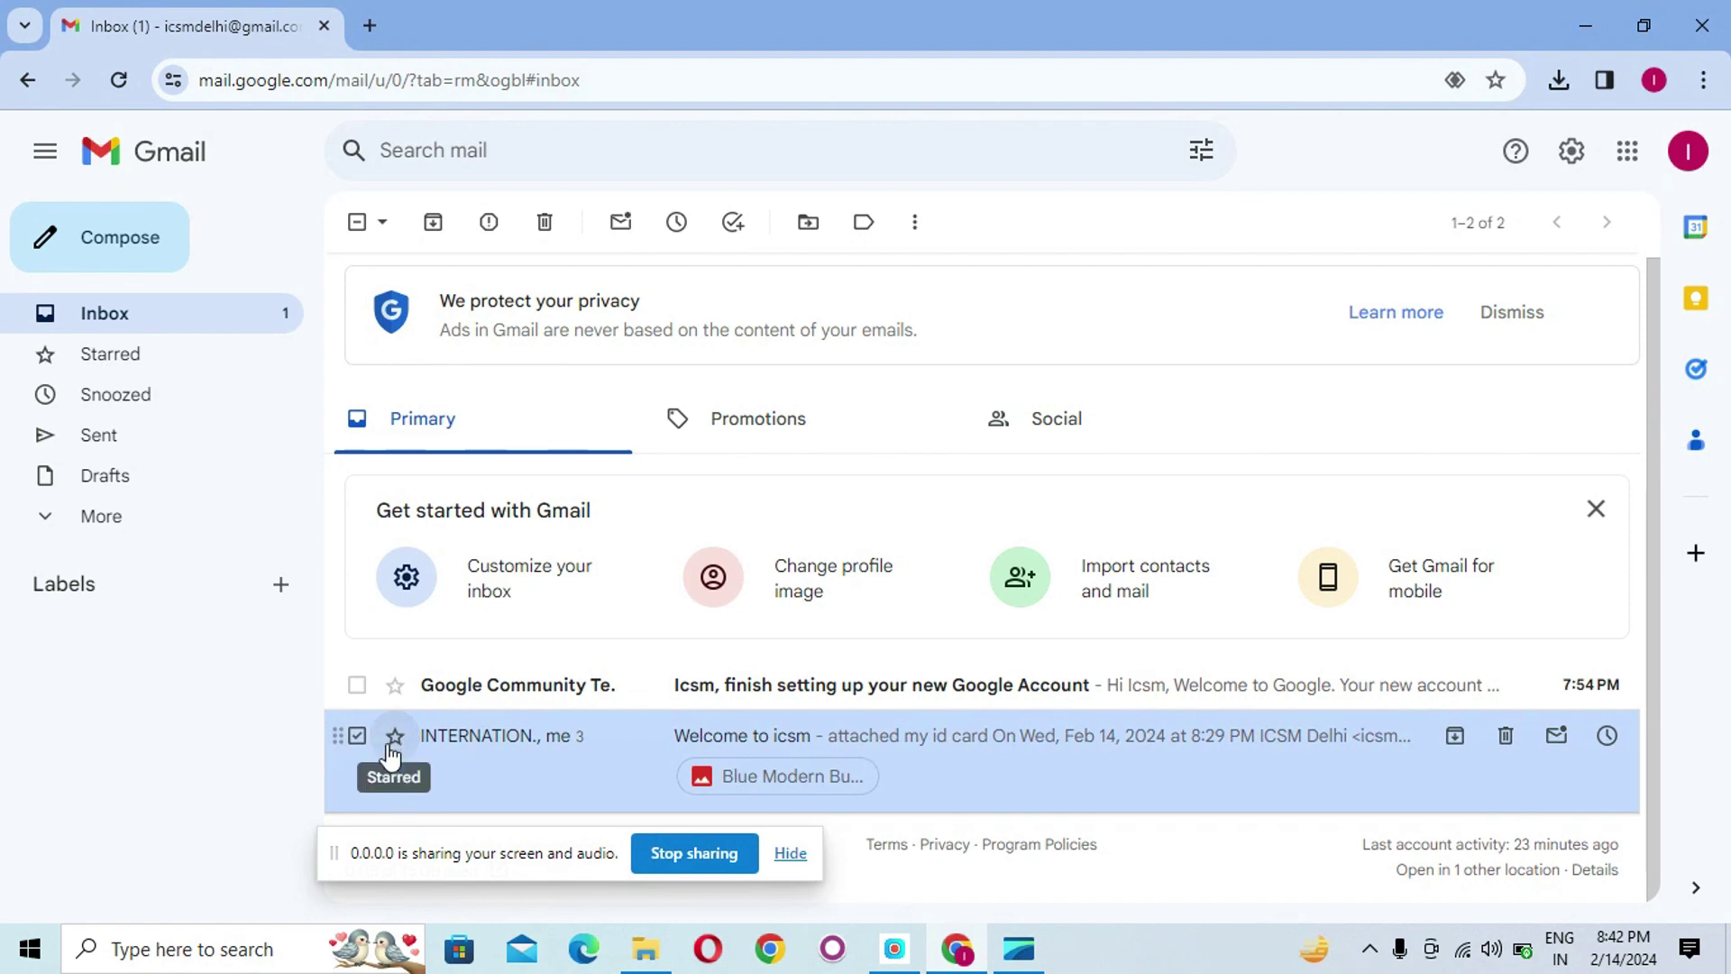
{"action": "left_click", "coordinate": [394, 736]}
{"action": "left_click", "coordinate": [357, 687]}
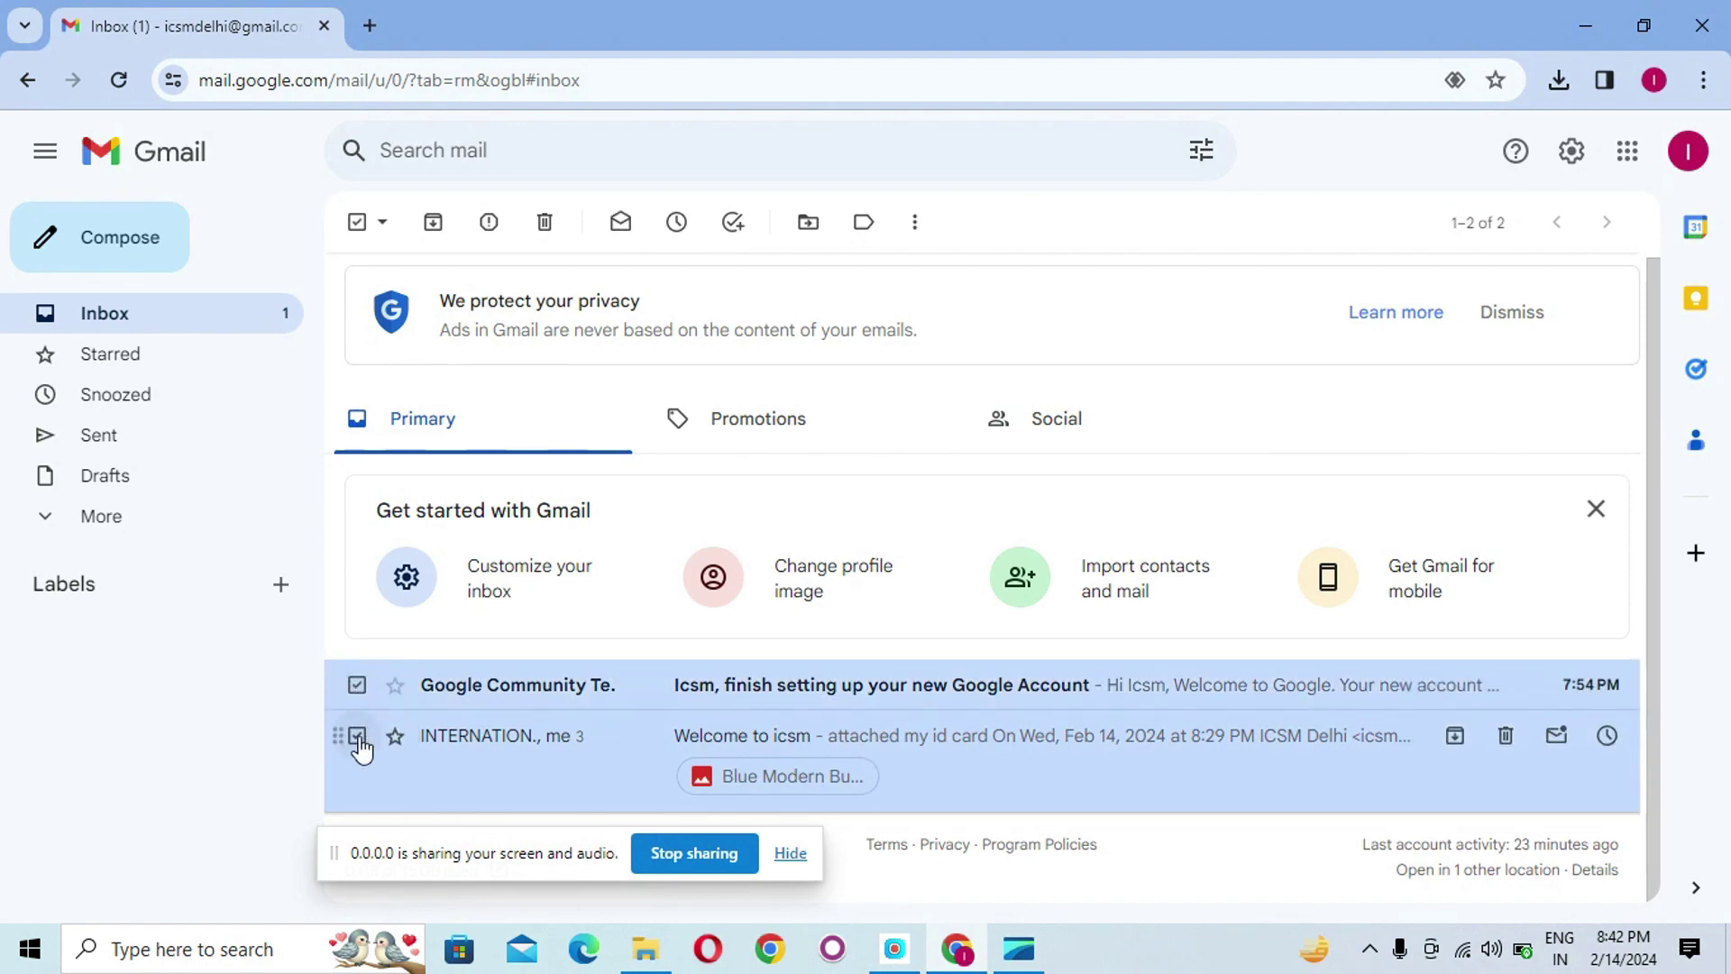
Deselect the "Welcome to icsm" conversation, star the Google Community Team message, and view it among the starred mail.
{"action": "left_click", "coordinate": [359, 734]}
{"action": "left_click", "coordinate": [394, 685]}
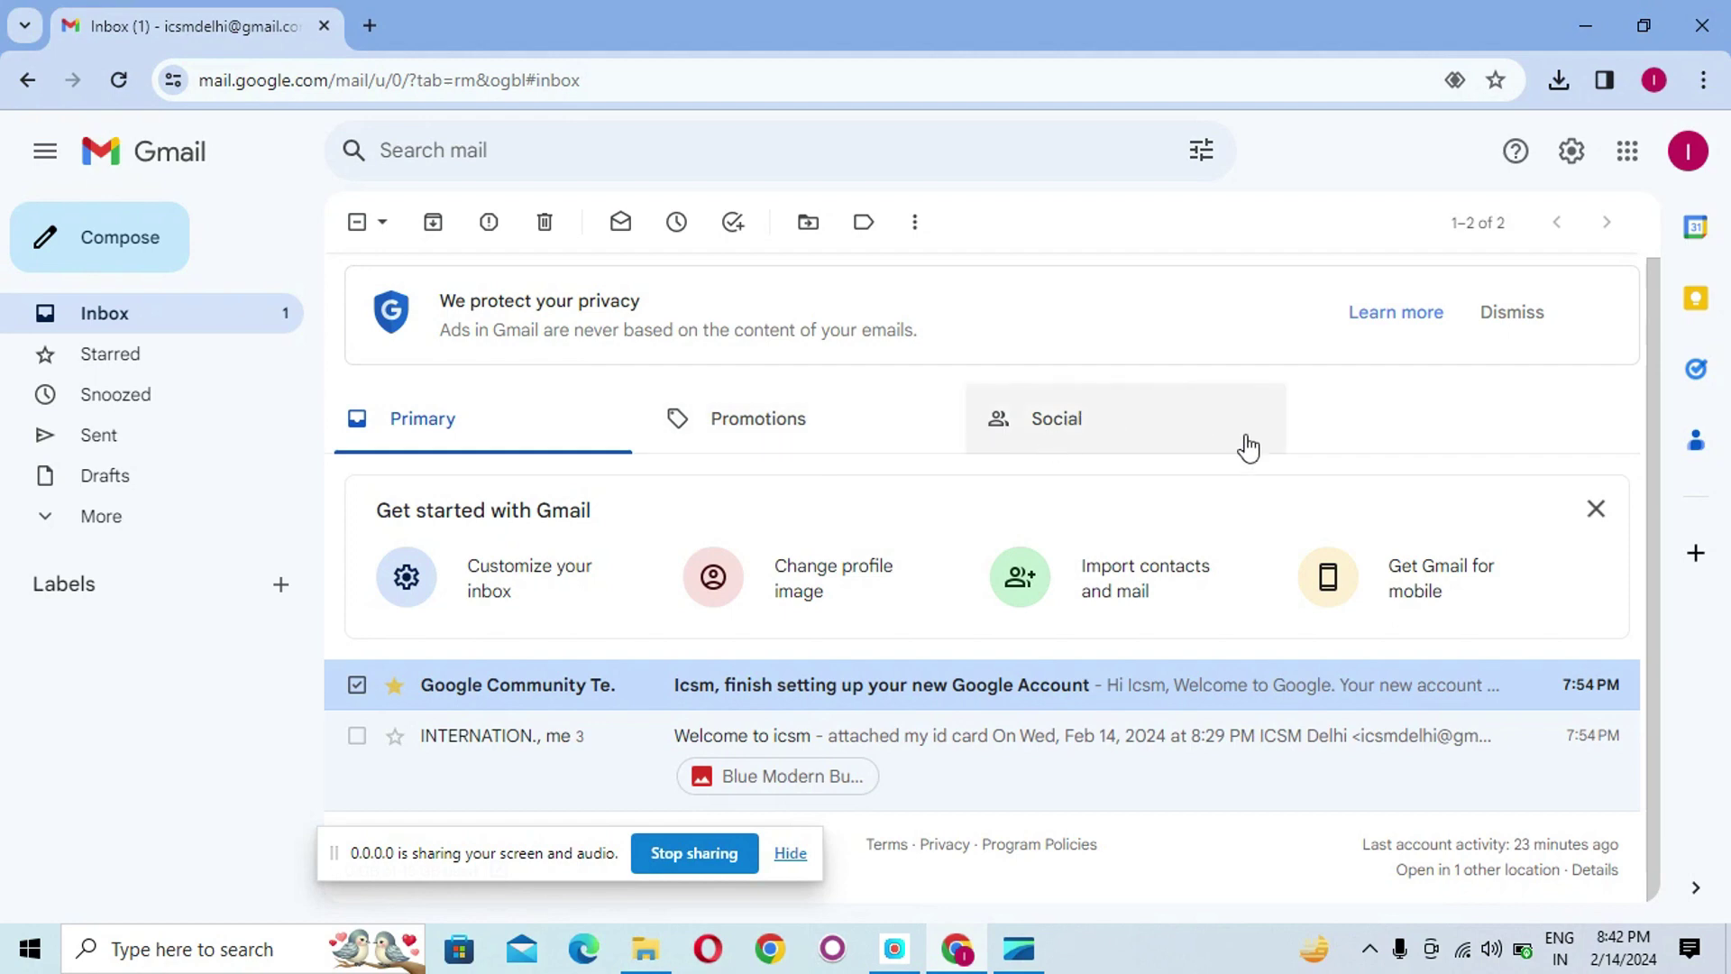
{"action": "left_click", "coordinate": [107, 356]}
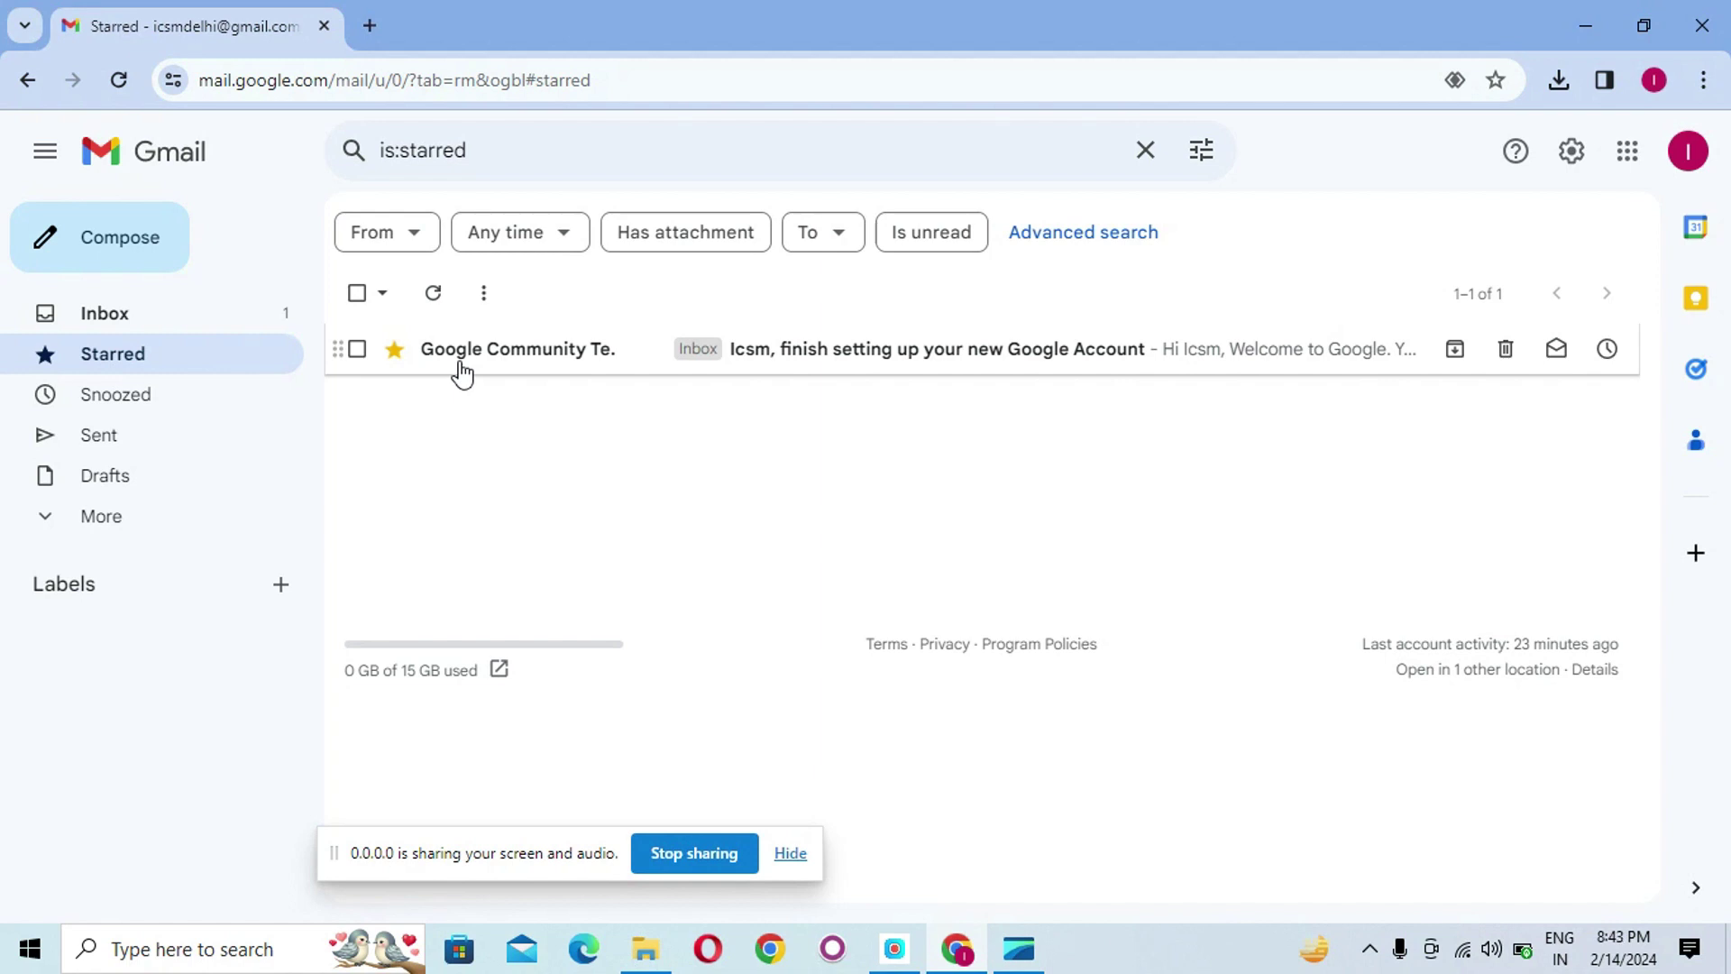
Review the sent mail, the drafts and the additional mail folders such as Spam and Trash, then return to the inbox.
{"action": "left_click", "coordinate": [118, 441]}
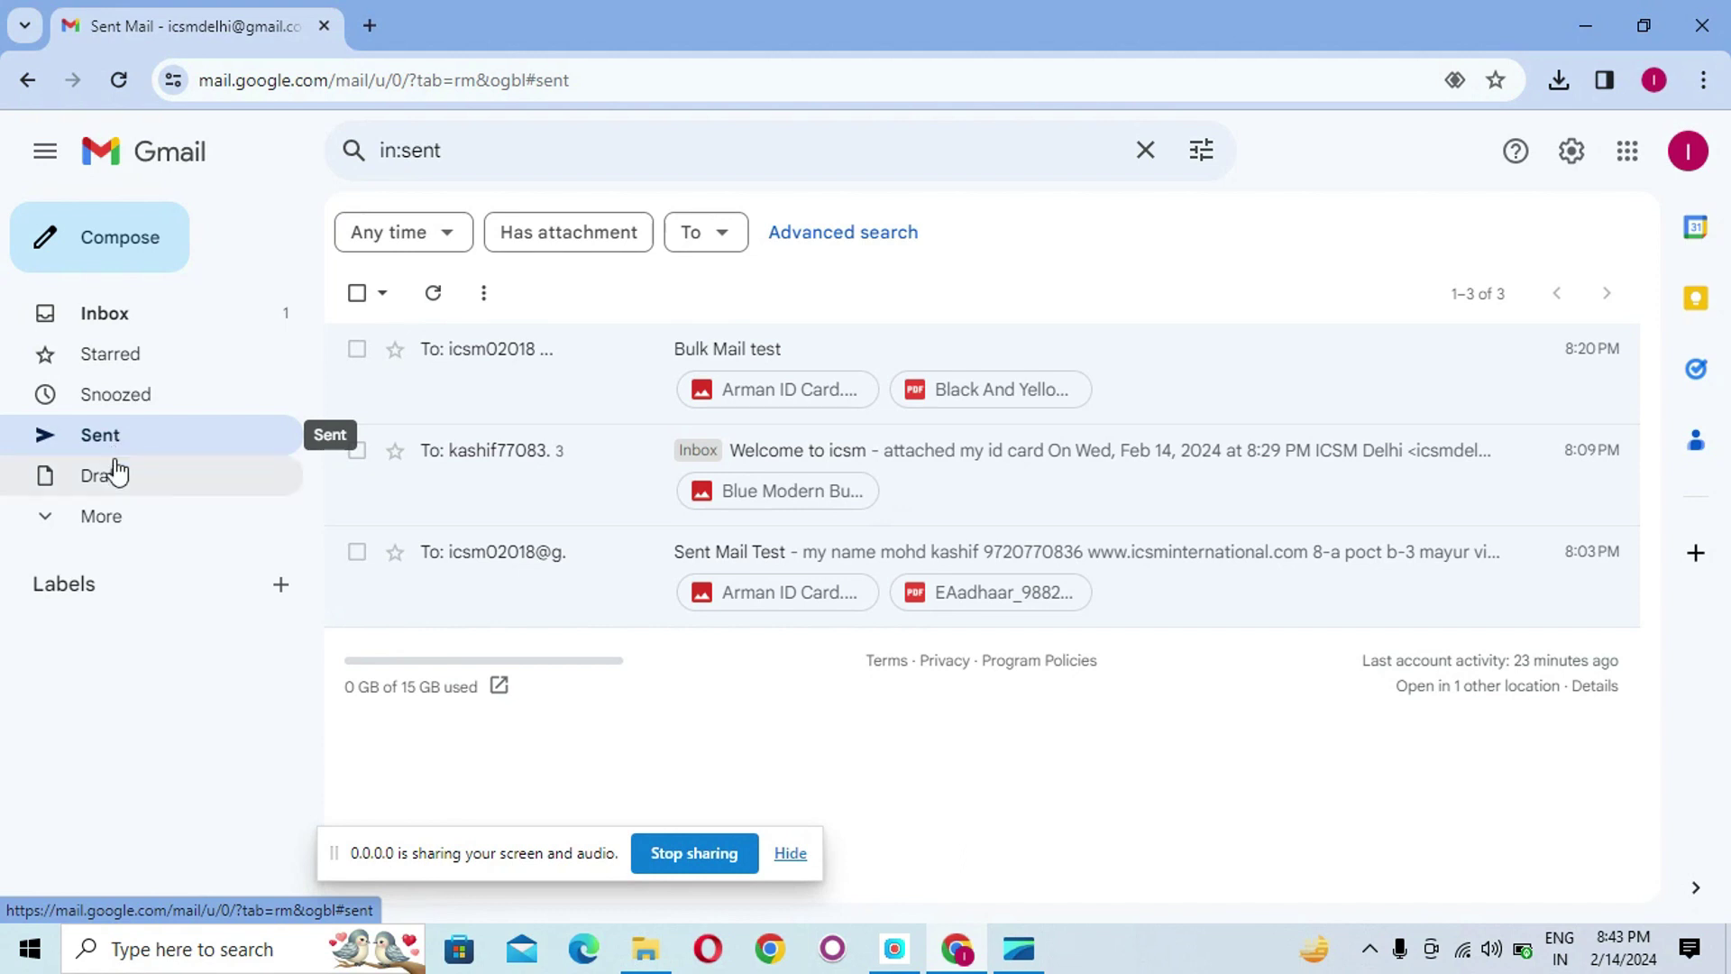
{"action": "left_click", "coordinate": [117, 480]}
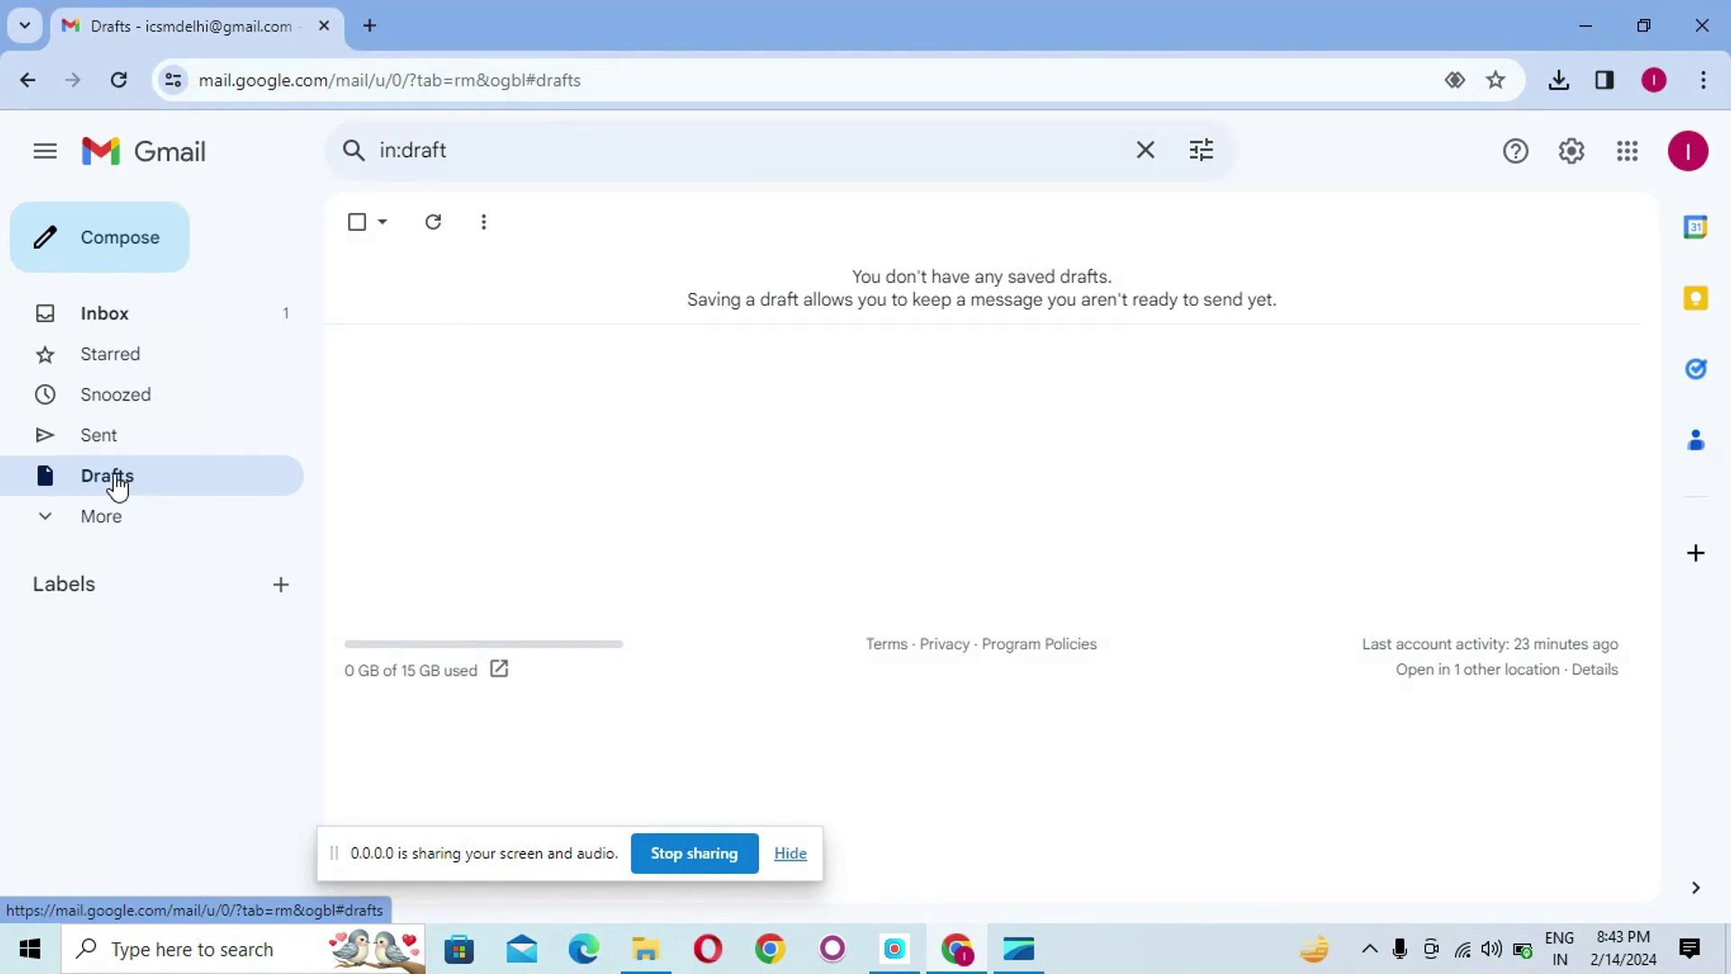
{"action": "left_click", "coordinate": [58, 530]}
{"action": "scroll", "coordinate": [105, 580], "scroll_direction": "down", "scroll_amount": 1}
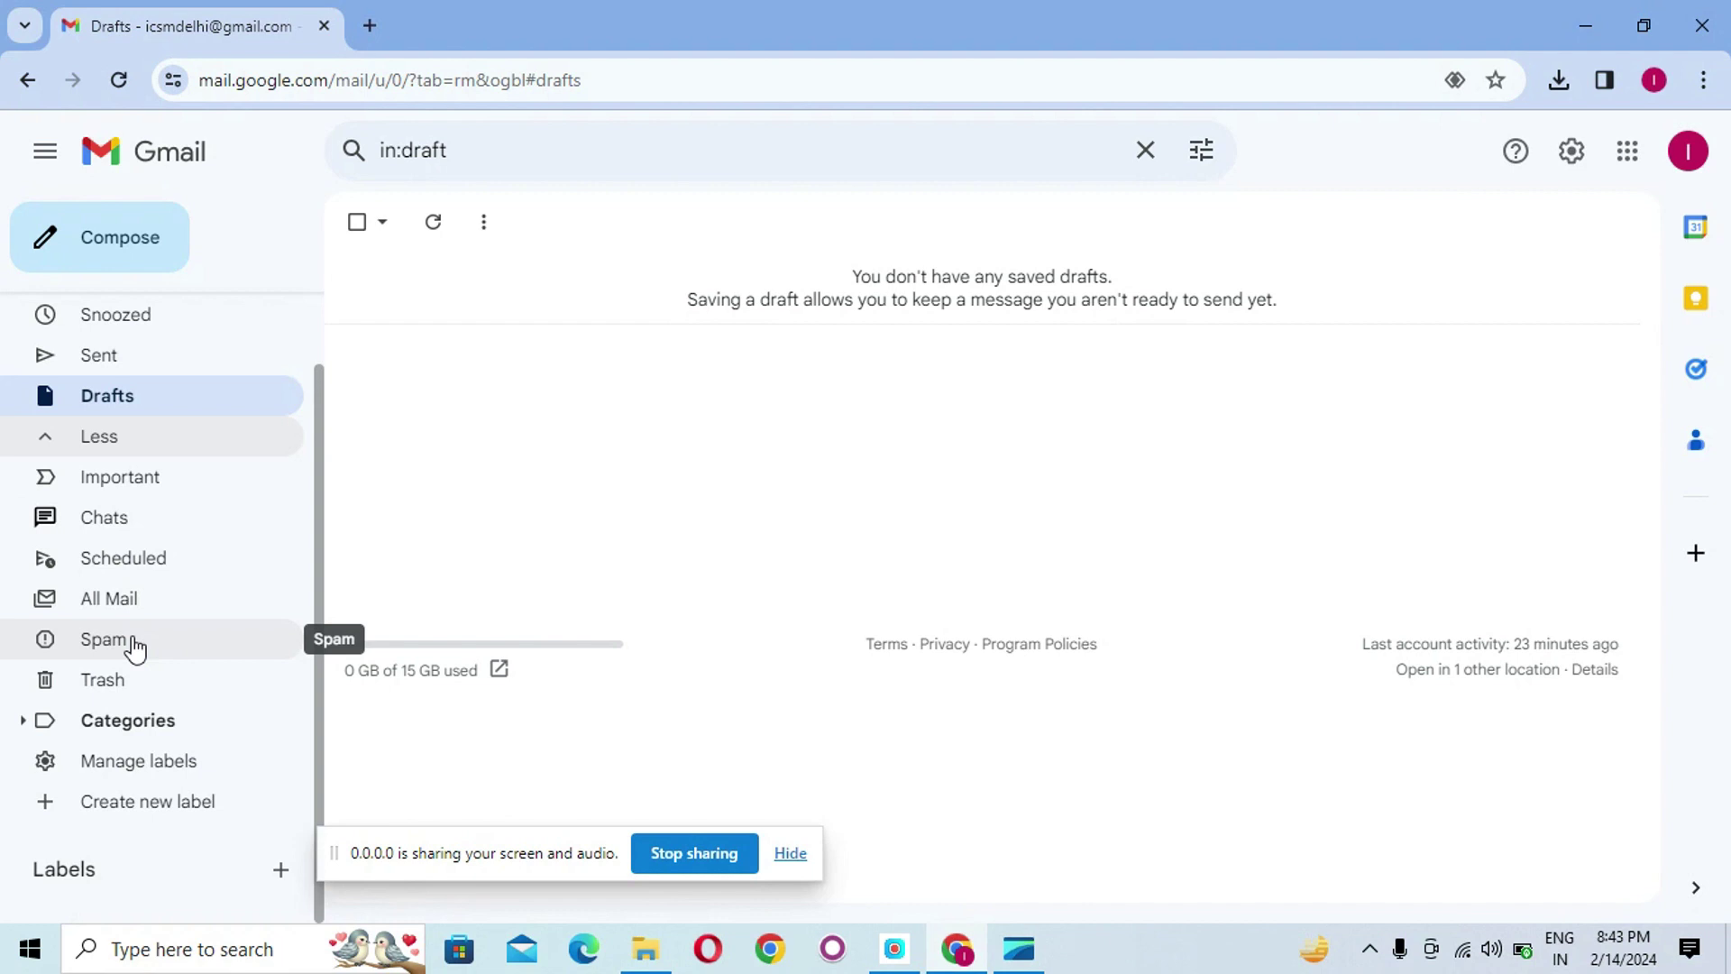
{"action": "scroll", "coordinate": [145, 541], "scroll_direction": "up", "scroll_amount": 1}
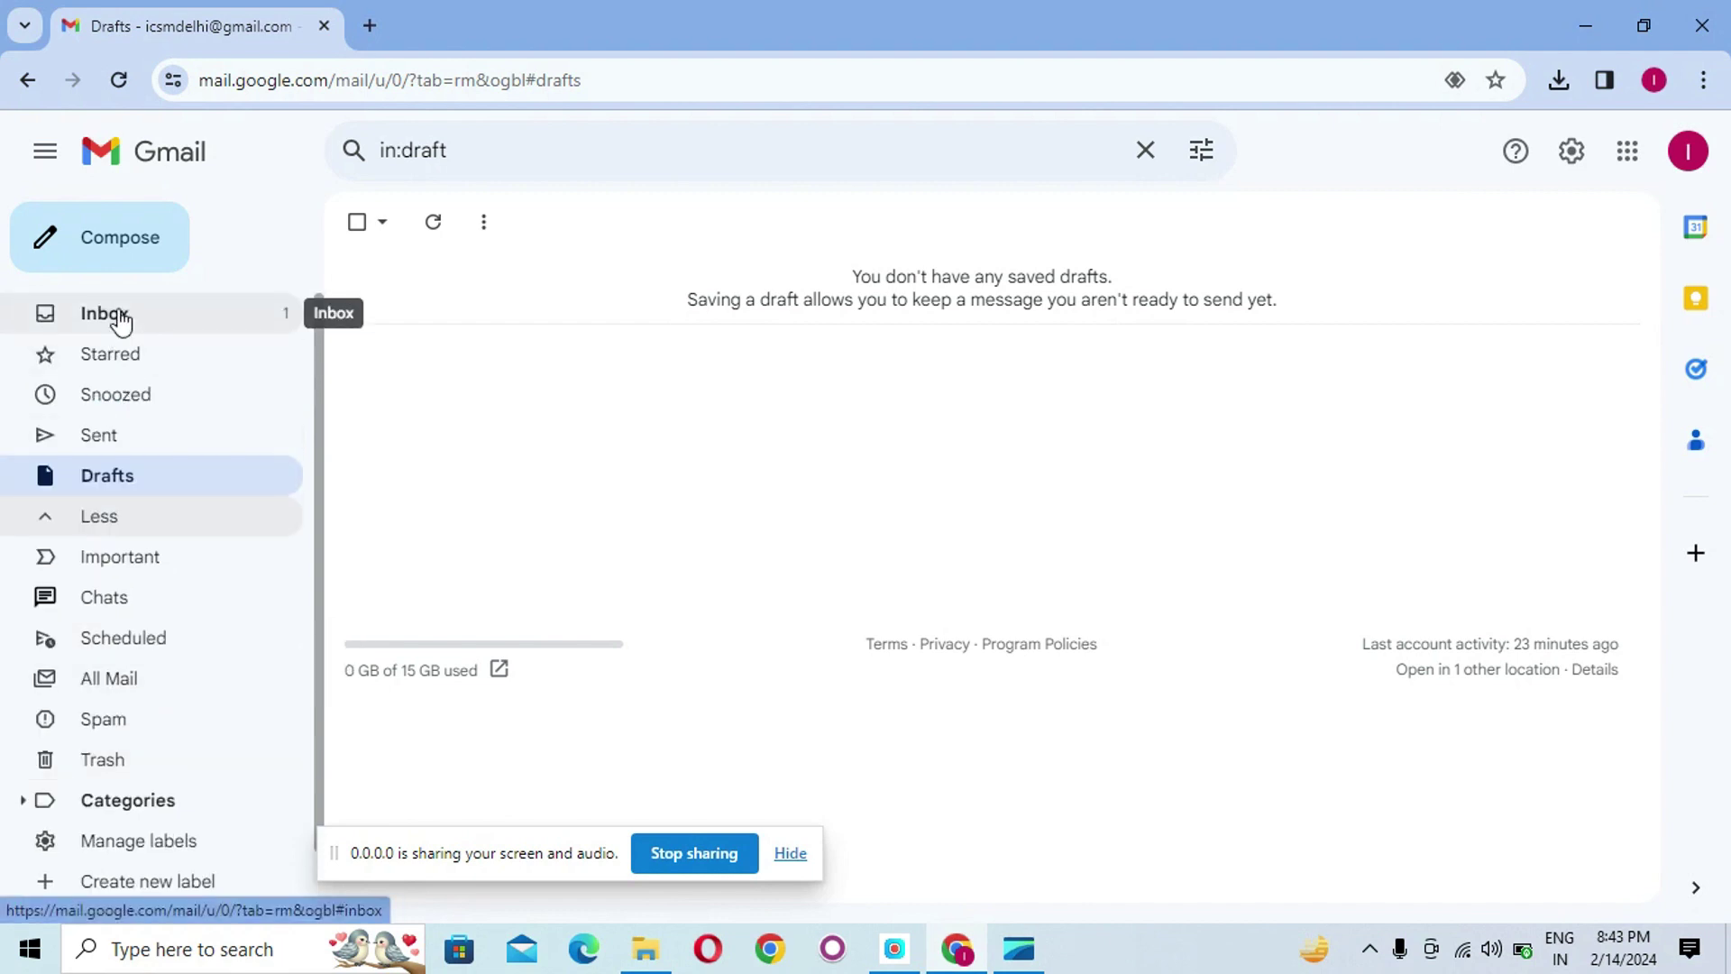
{"action": "left_click", "coordinate": [122, 321]}
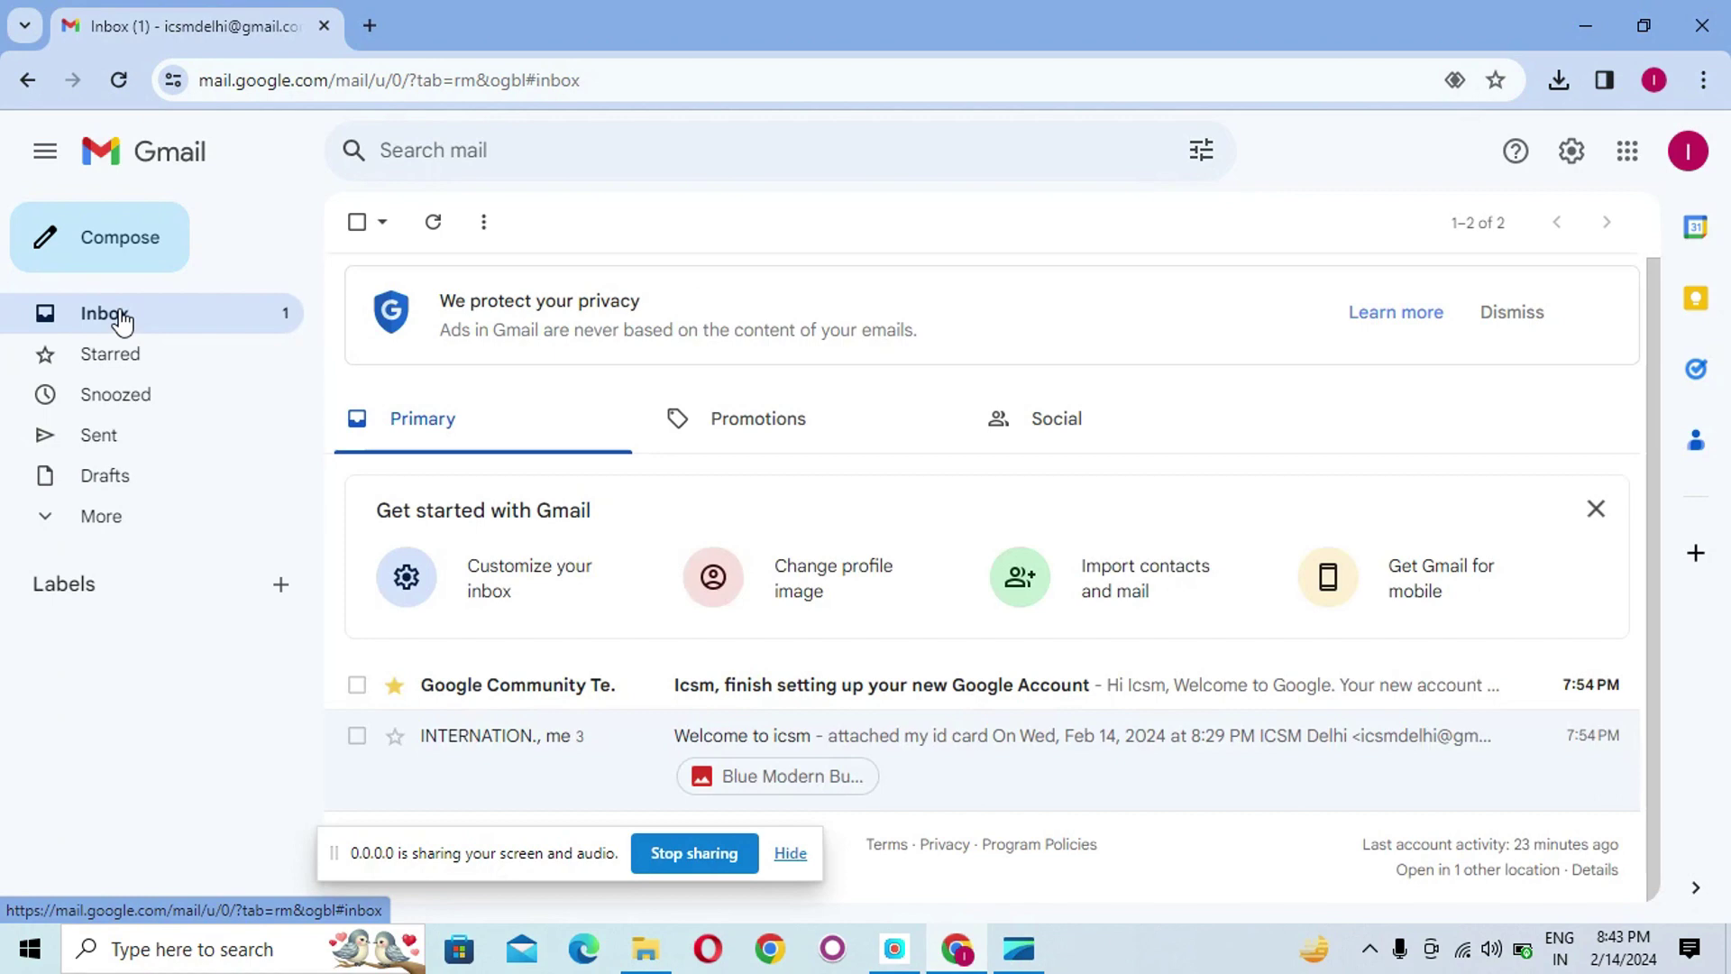